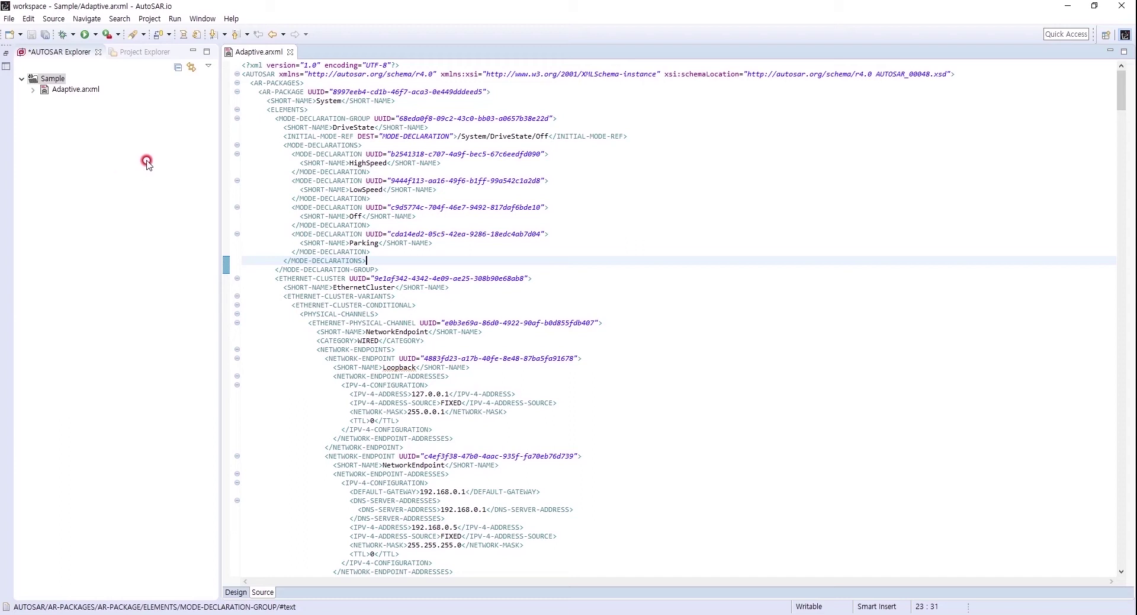
- Open the Adaptive Execution Designer for the Sample project
{"action": "left_click", "coordinate": [49, 78]}
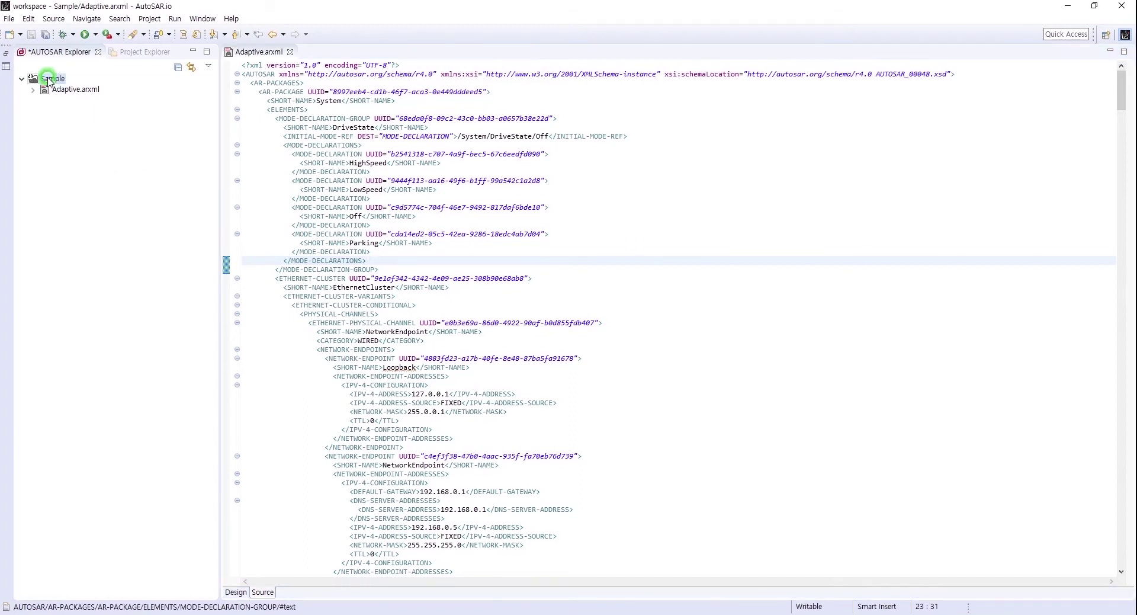
{"action": "right_click", "coordinate": [49, 79]}
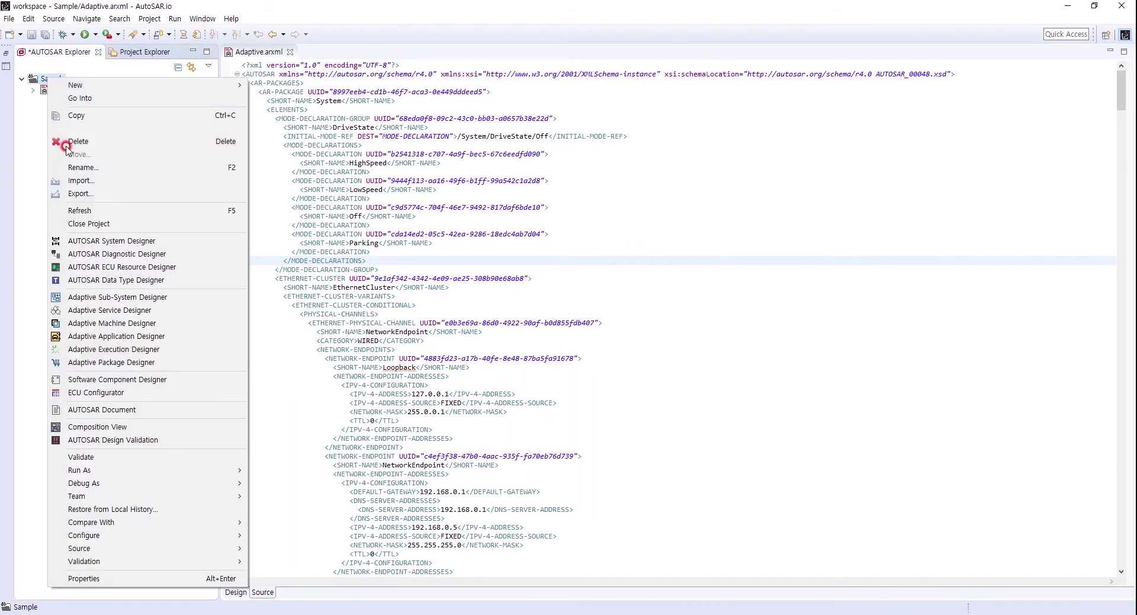
{"action": "left_click", "coordinate": [109, 351]}
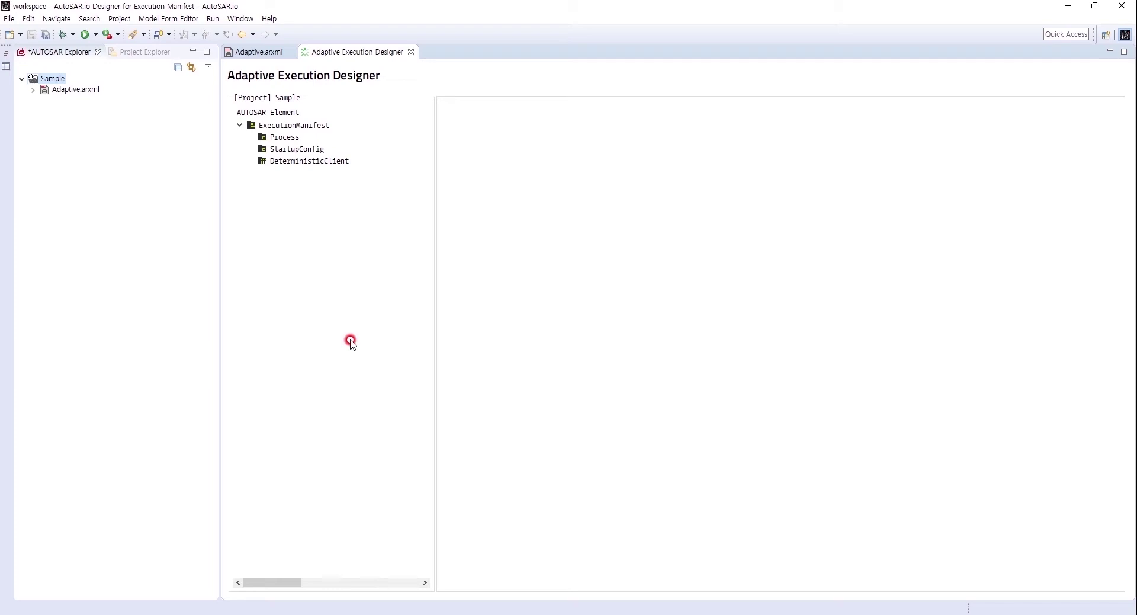
- Add a StartupConfigSet to the execution manifest, storing it in a new ARPackage named Execution under Adaptive.arxml
{"action": "right_click", "coordinate": [288, 152]}
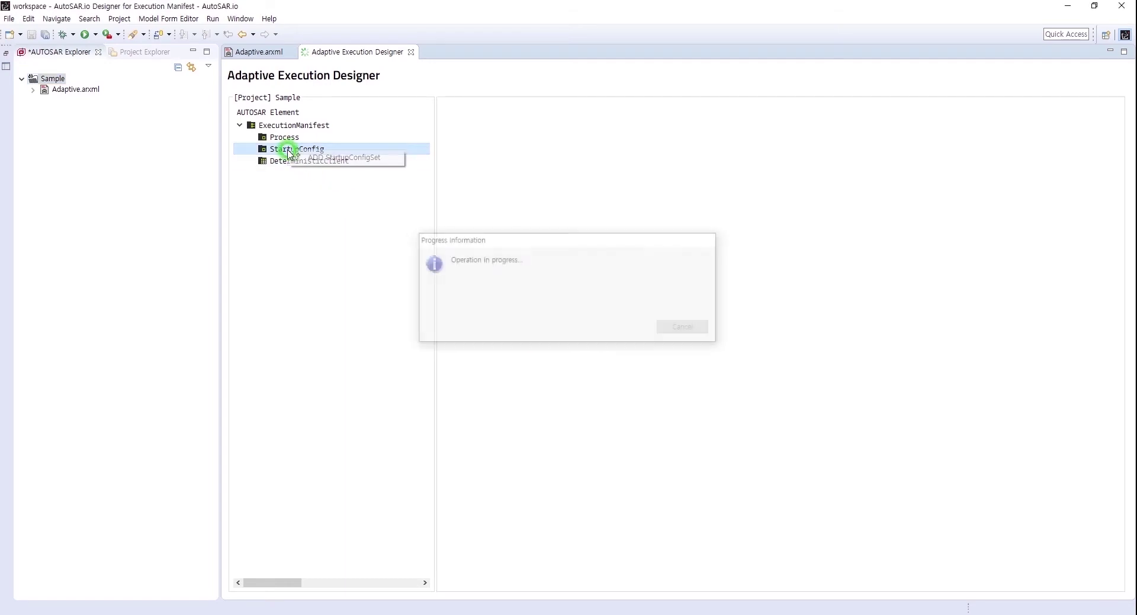
{"action": "left_click", "coordinate": [343, 157]}
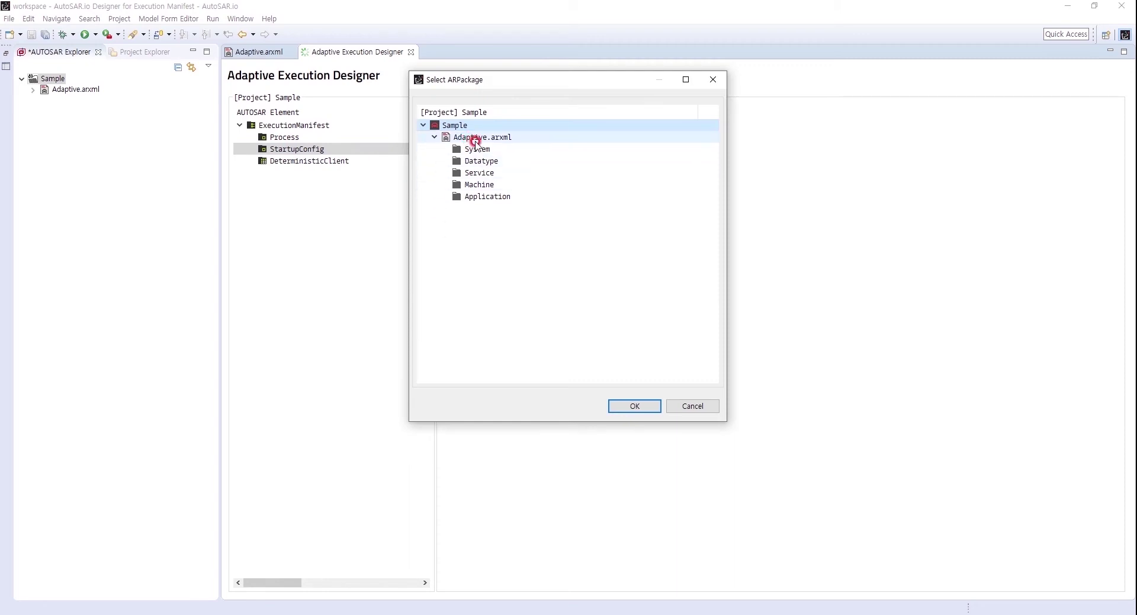
{"action": "right_click", "coordinate": [476, 140]}
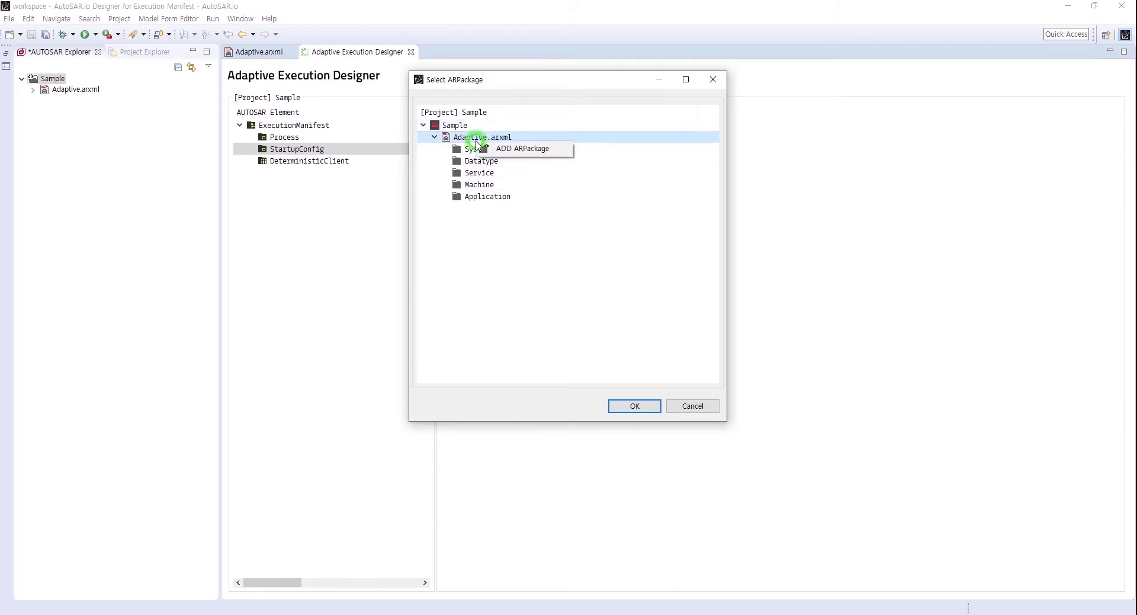
{"action": "left_click", "coordinate": [517, 149]}
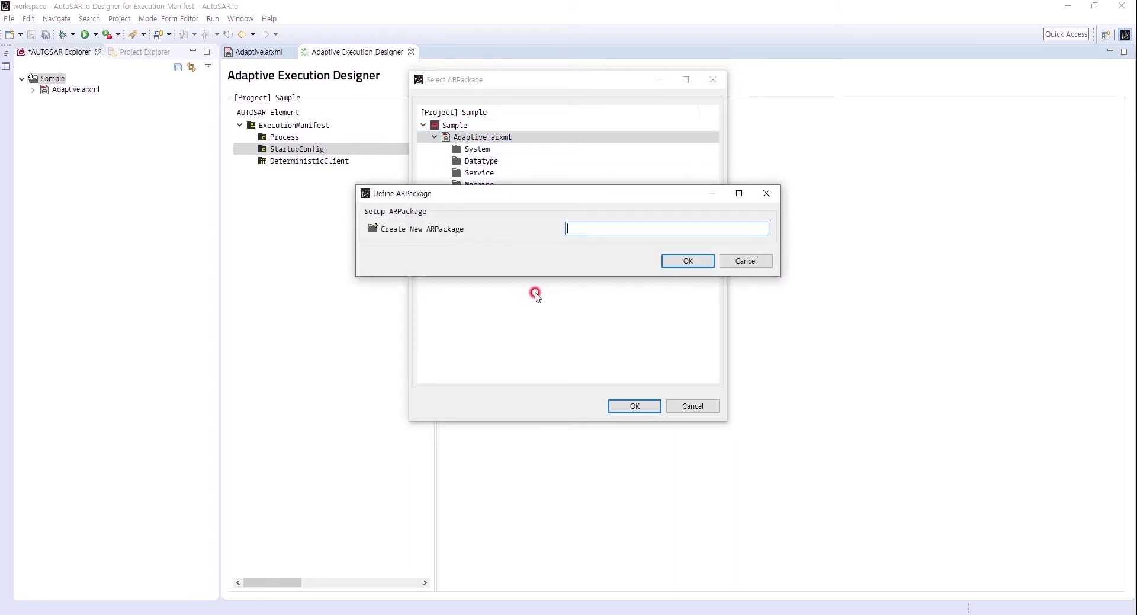
{"action": "type", "text": "Execution"}
{"action": "left_click", "coordinate": [681, 260]}
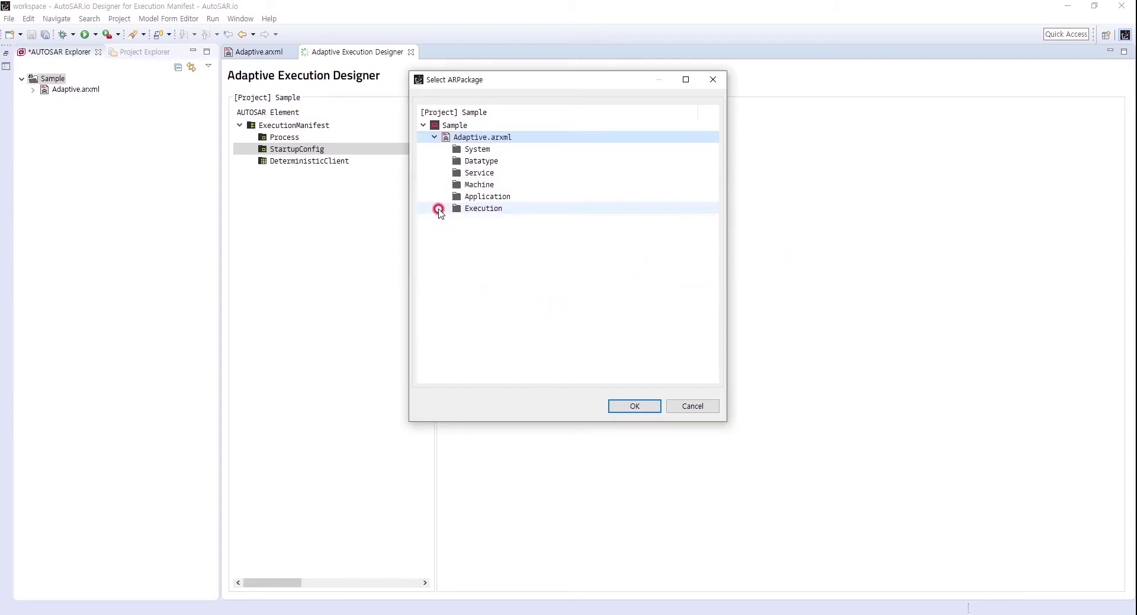
{"action": "left_click", "coordinate": [437, 209]}
{"action": "left_click", "coordinate": [634, 406]}
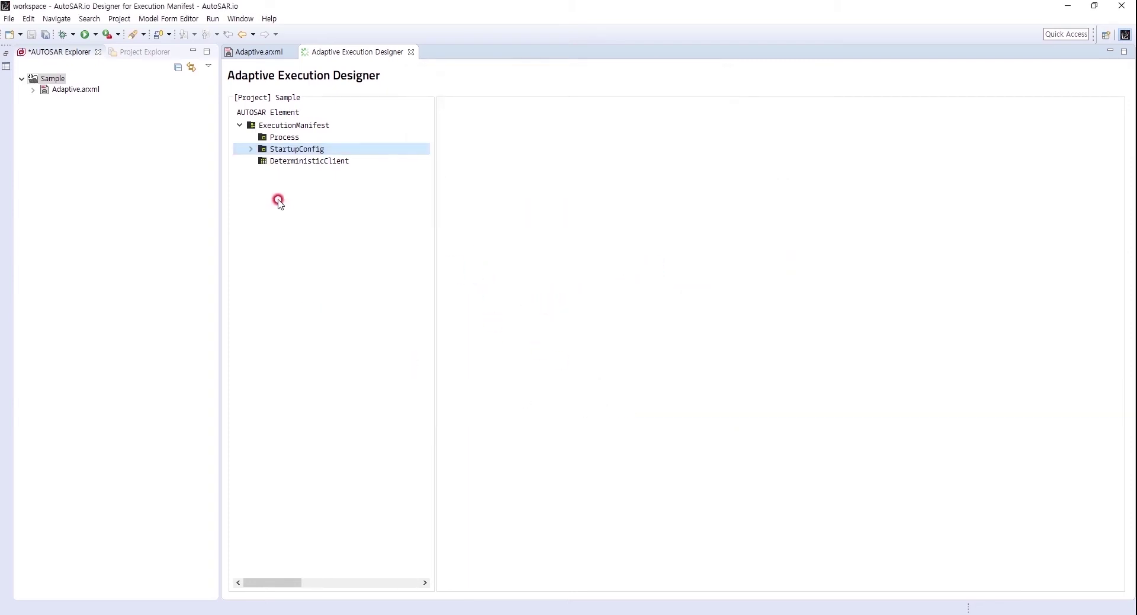
- Add a startup config to the new StartupConfigSet and name it StartupConfigPAA
{"action": "left_click", "coordinate": [256, 151]}
{"action": "left_click", "coordinate": [317, 160]}
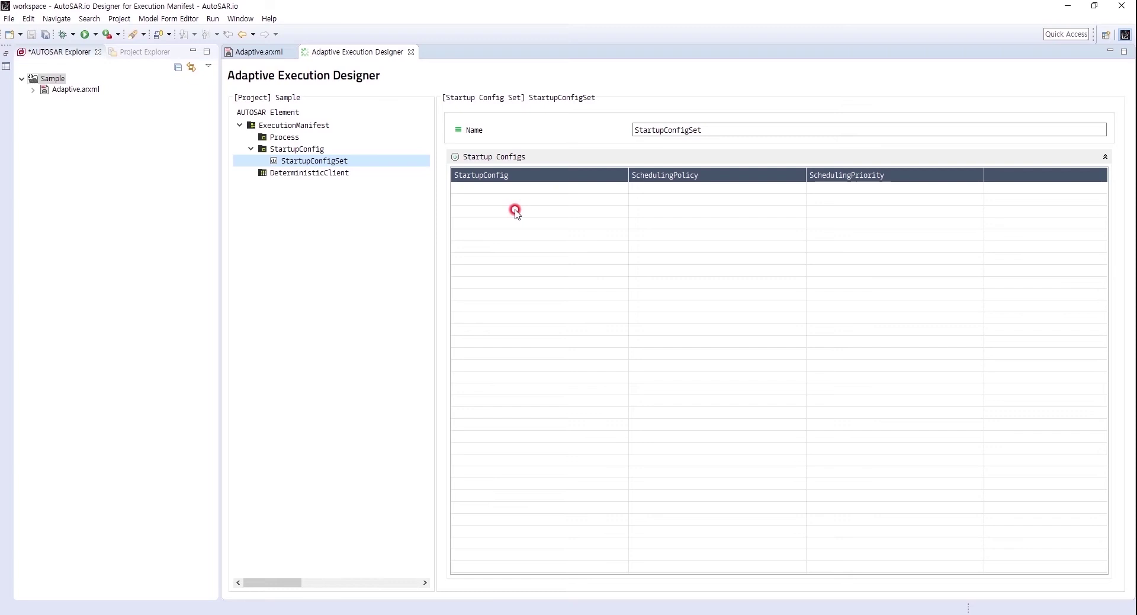
{"action": "right_click", "coordinate": [490, 214]}
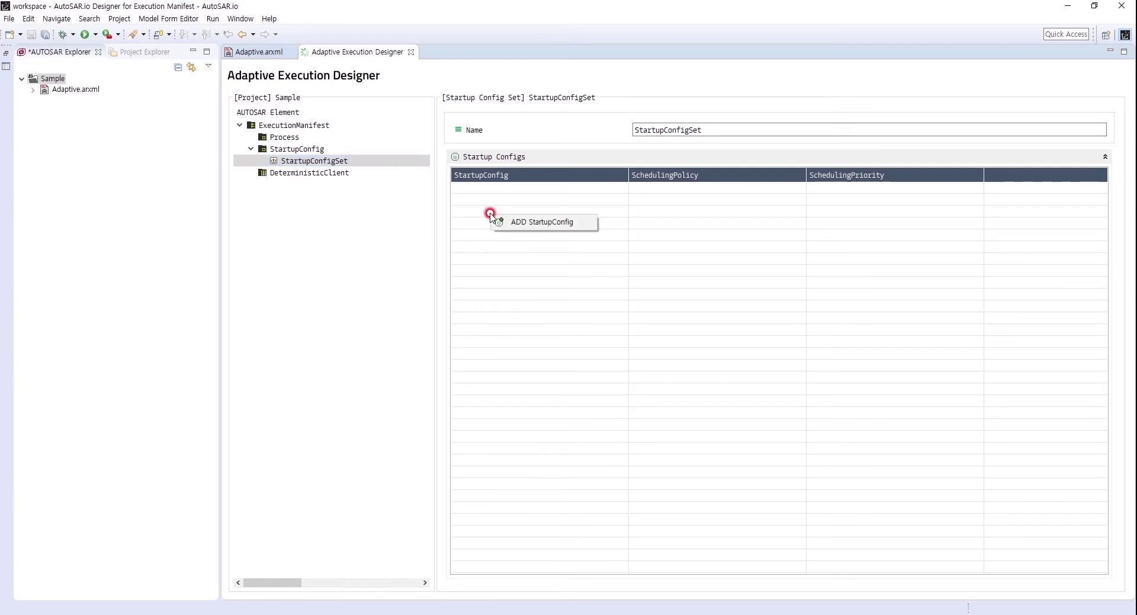
{"action": "left_click", "coordinate": [555, 224]}
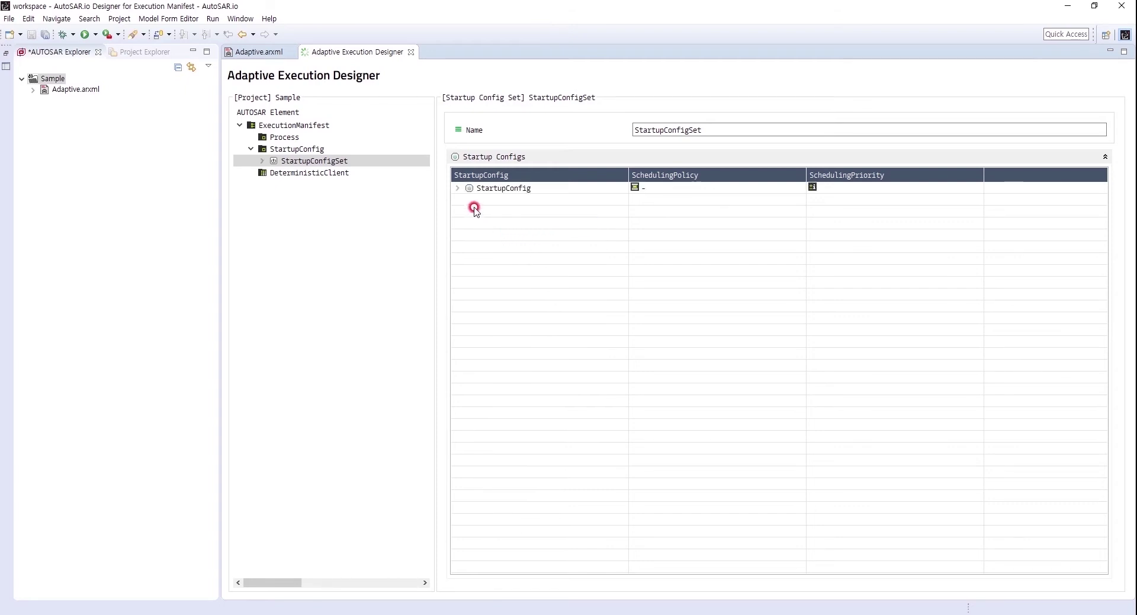
{"action": "left_click", "coordinate": [515, 188]}
{"action": "left_click", "coordinate": [542, 188]}
{"action": "left_click", "coordinate": [560, 187]}
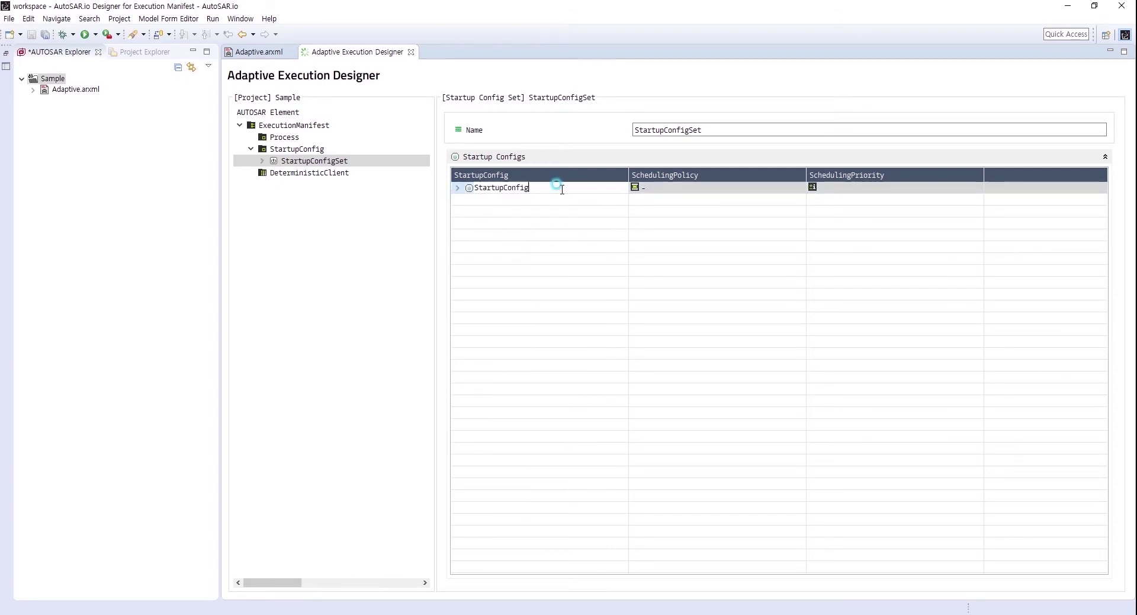
{"action": "left_click", "coordinate": [562, 188]}
{"action": "left_click", "coordinate": [642, 264]}
- Set StartupConfigPAA's scheduling policy to SCHEDULING-POLICY-OTHER and its scheduling priority to 0
{"action": "left_click", "coordinate": [736, 191]}
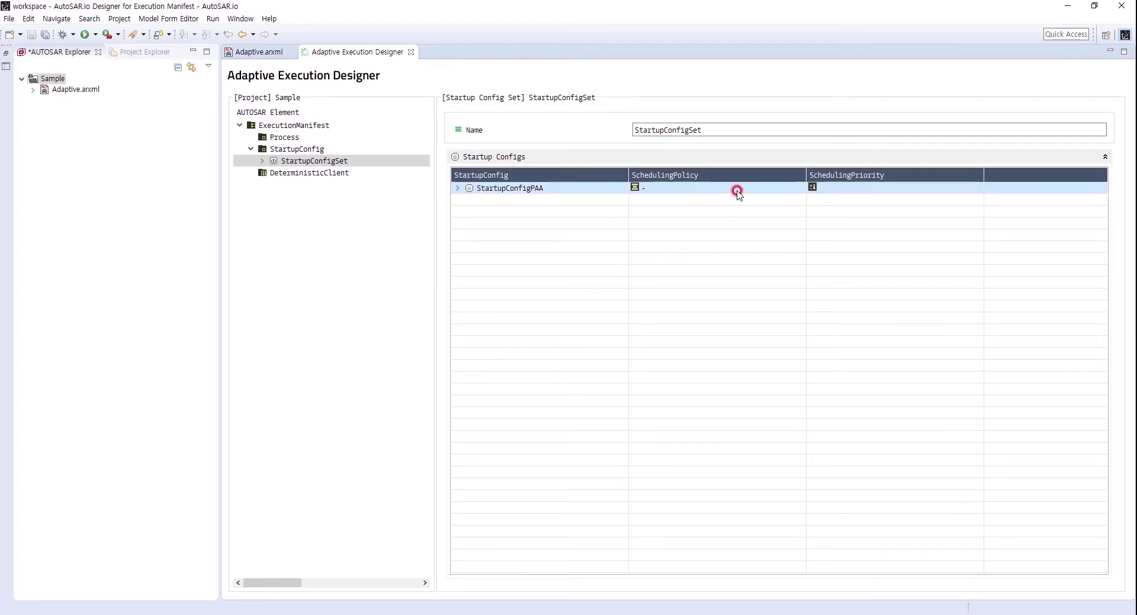
{"action": "left_click", "coordinate": [800, 188]}
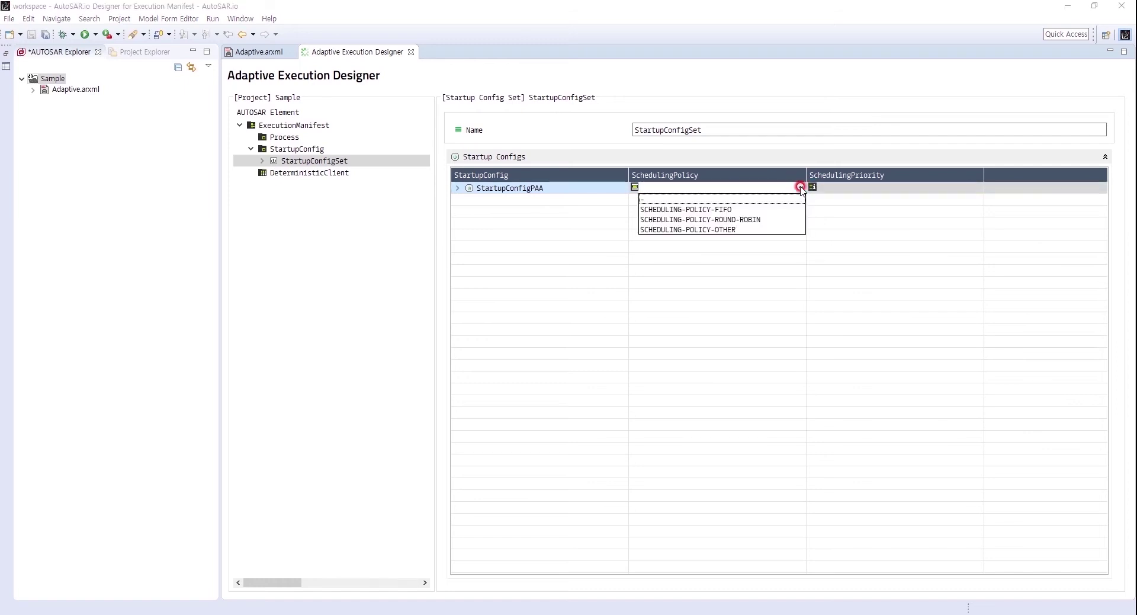
{"action": "left_click", "coordinate": [725, 231]}
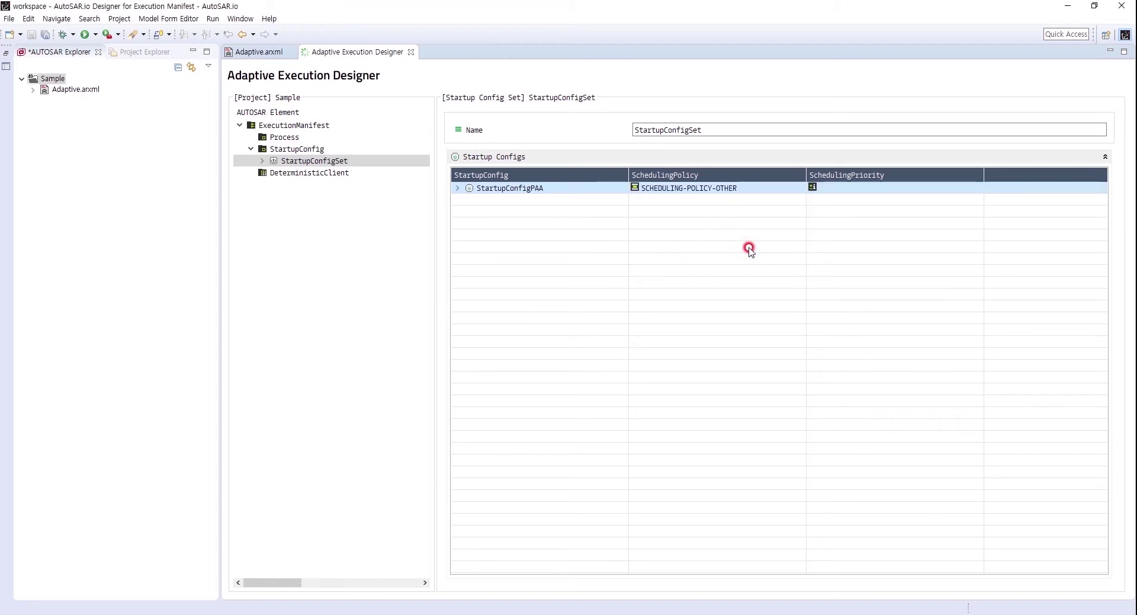
{"action": "left_click", "coordinate": [875, 194]}
{"action": "left_click", "coordinate": [876, 190]}
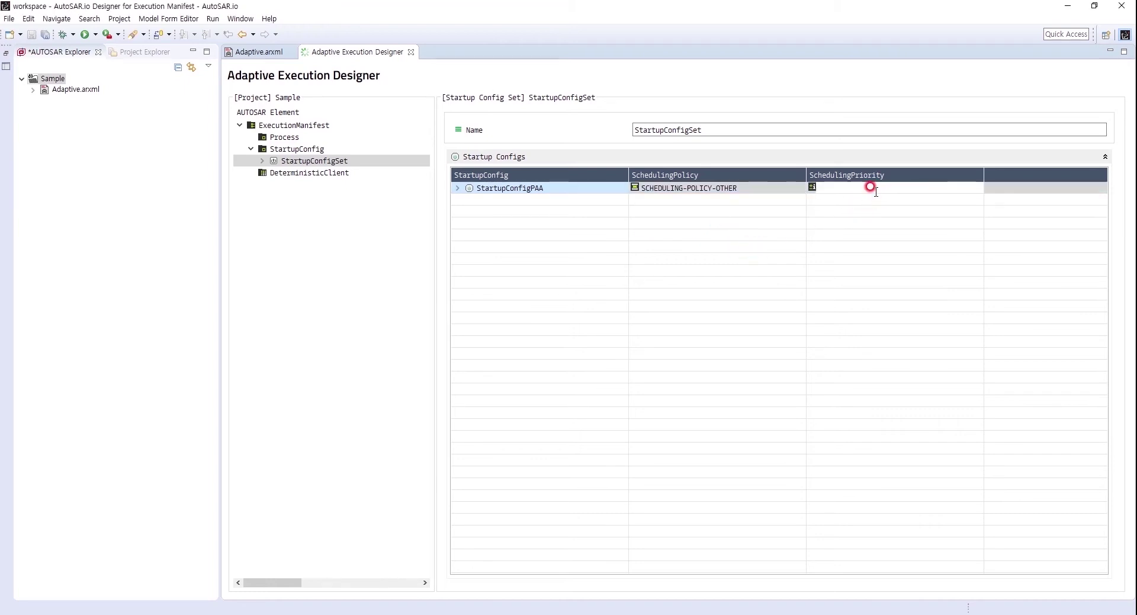
{"action": "left_click", "coordinate": [869, 264]}
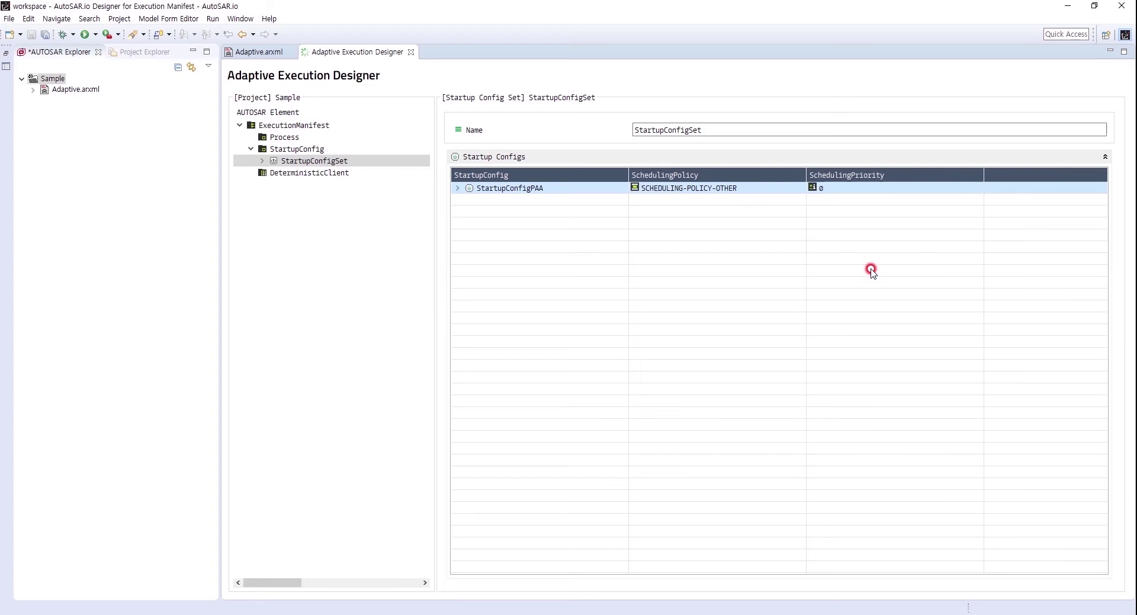
- Add a startup option under StartupConfigPAA and name it RUN
{"action": "left_click", "coordinate": [459, 188]}
{"action": "left_click", "coordinate": [475, 242]}
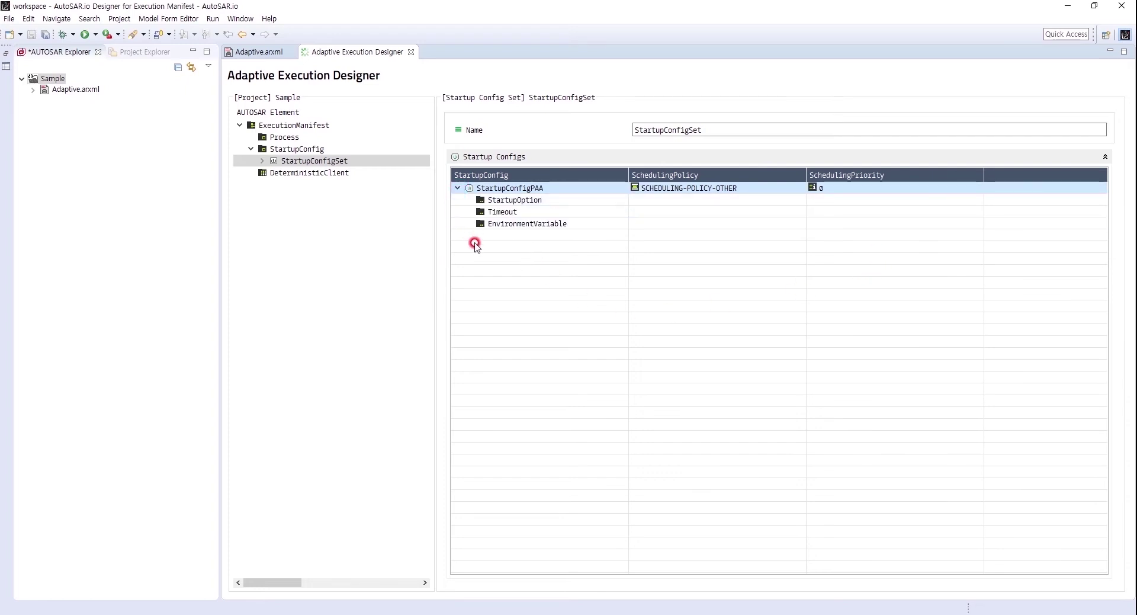
{"action": "left_click", "coordinate": [514, 201]}
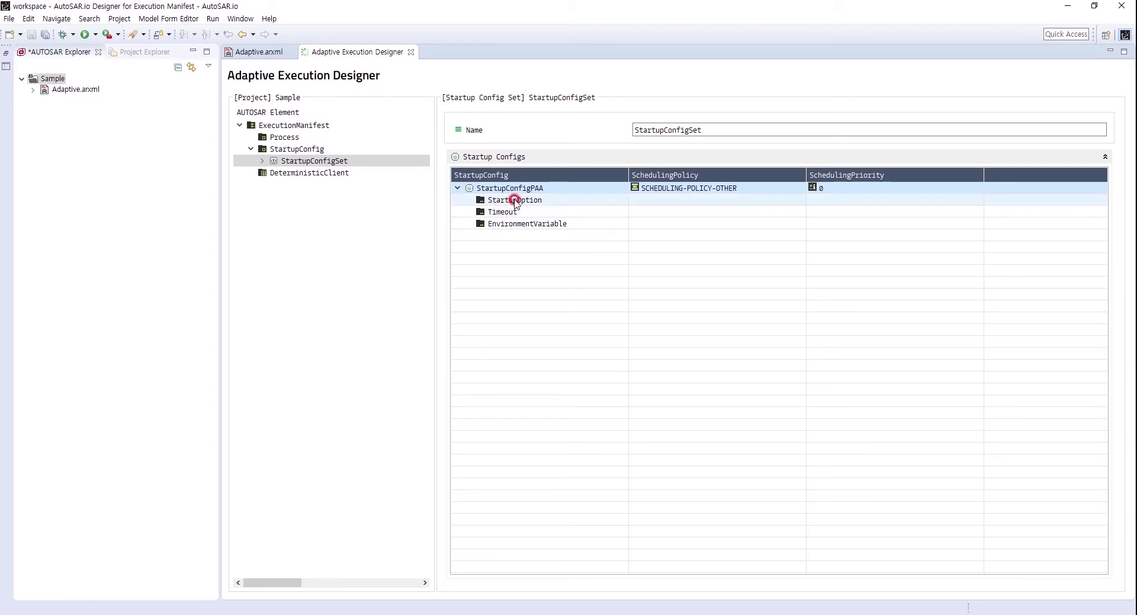
{"action": "right_click", "coordinate": [515, 201]}
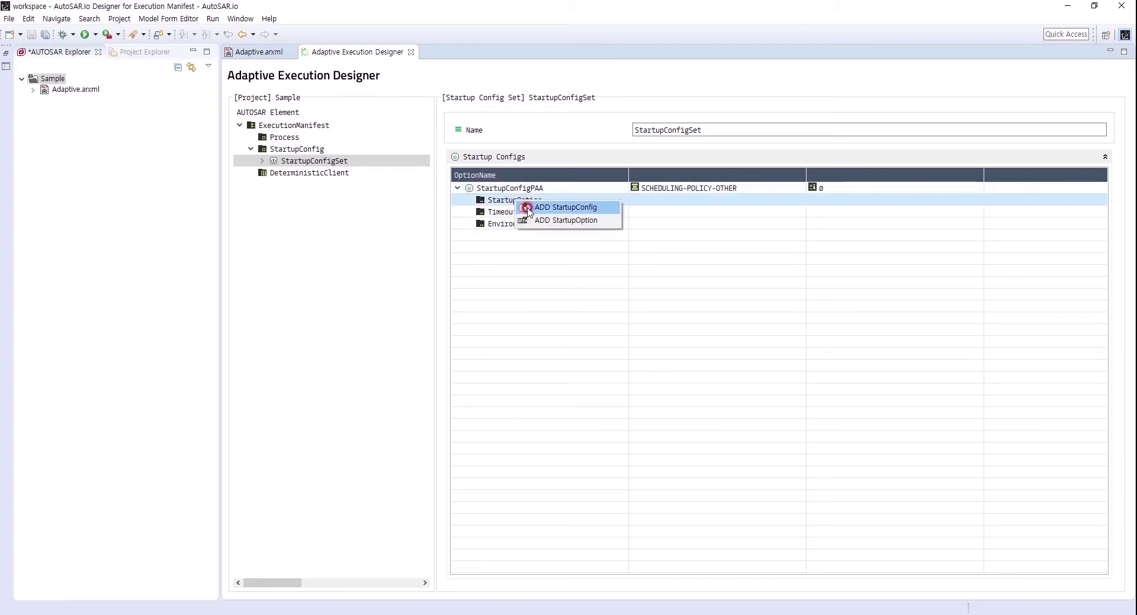
{"action": "left_click", "coordinate": [563, 220]}
{"action": "left_click", "coordinate": [468, 199]}
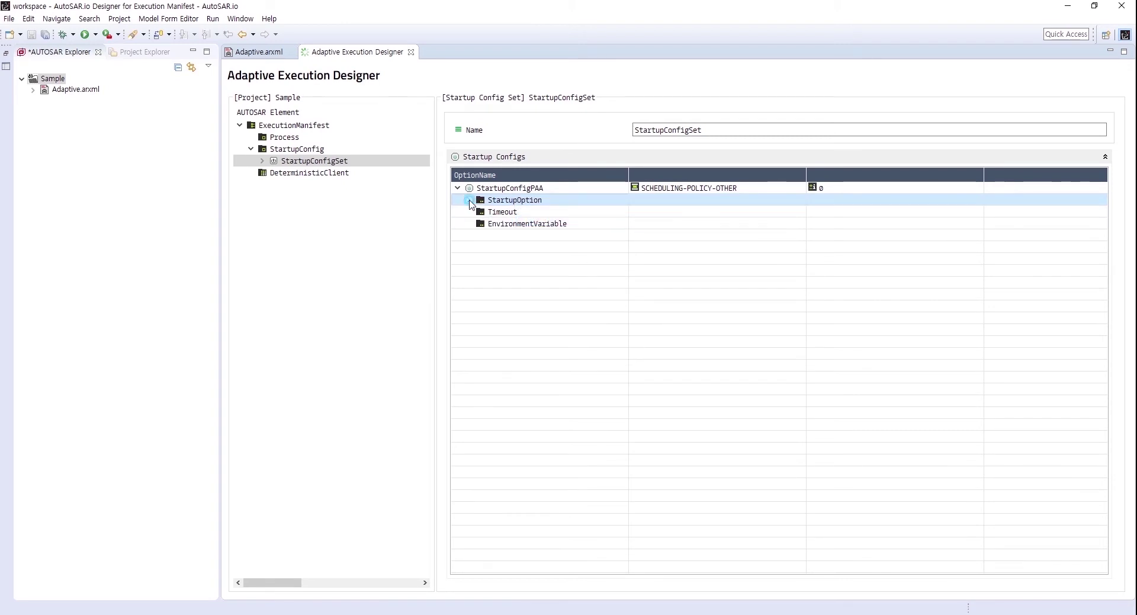
{"action": "left_click", "coordinate": [489, 224]}
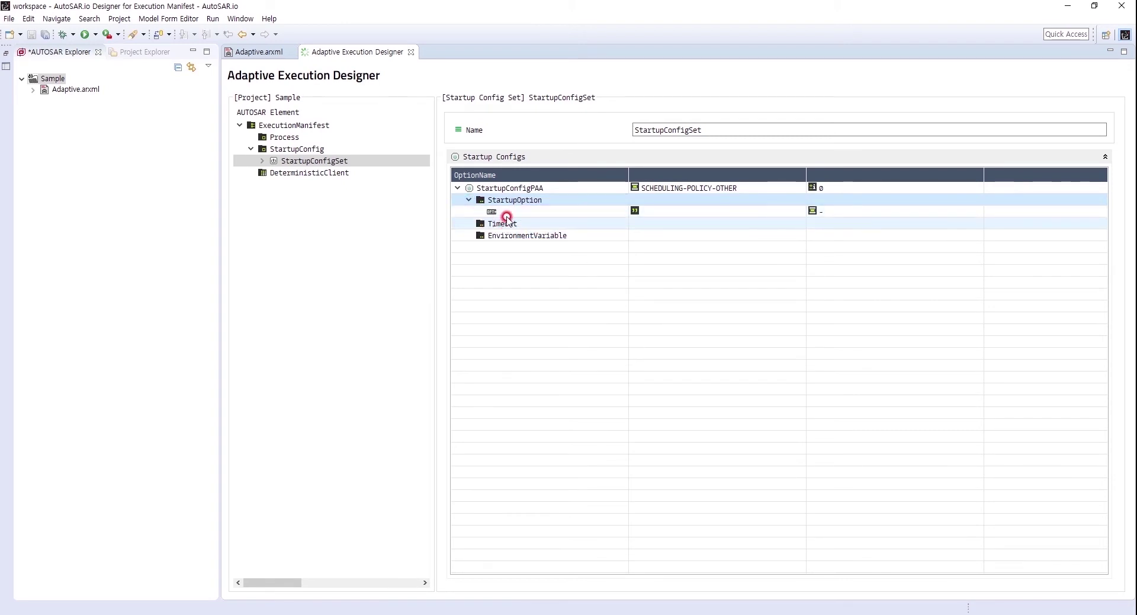
{"action": "left_click", "coordinate": [514, 212]}
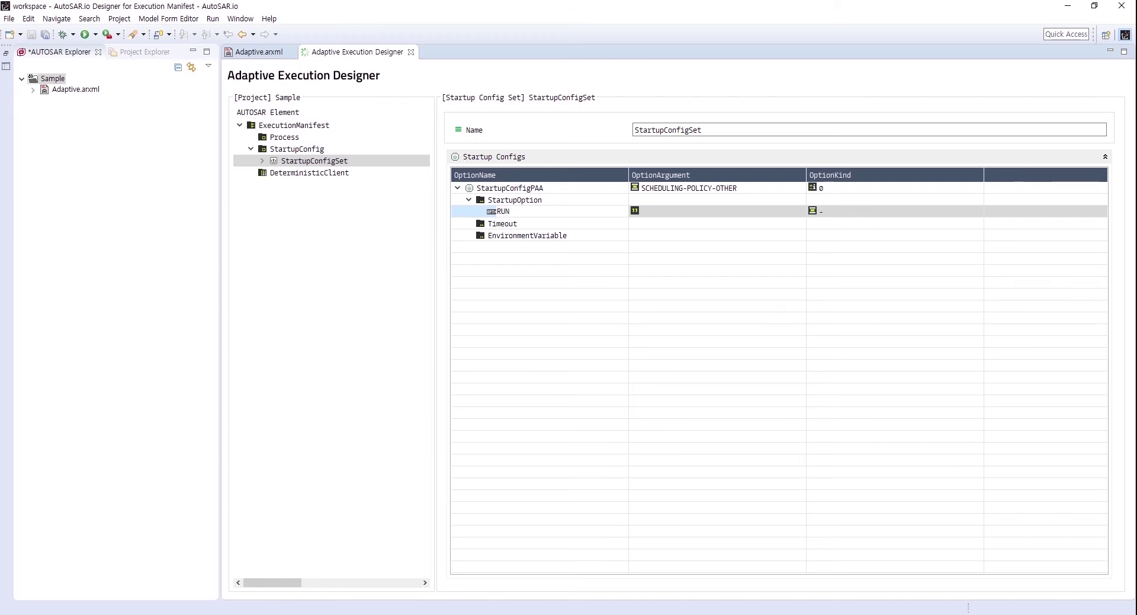
{"action": "left_click", "coordinate": [699, 278]}
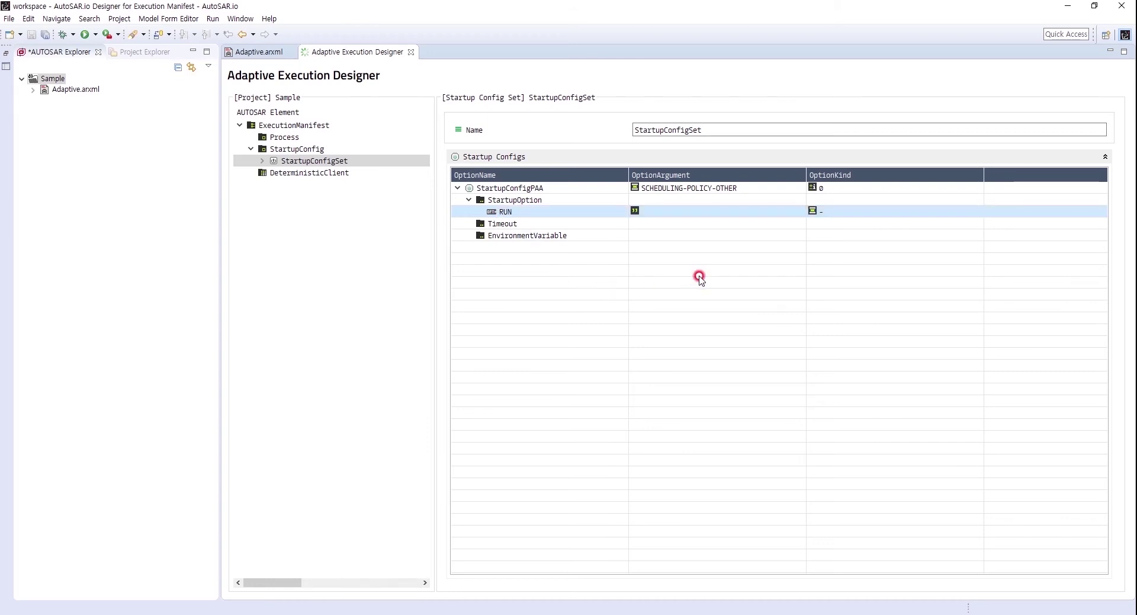
- Set the RUN option's kind to COMMAND-LINE-SHORT-FORM
{"action": "left_click", "coordinate": [836, 212]}
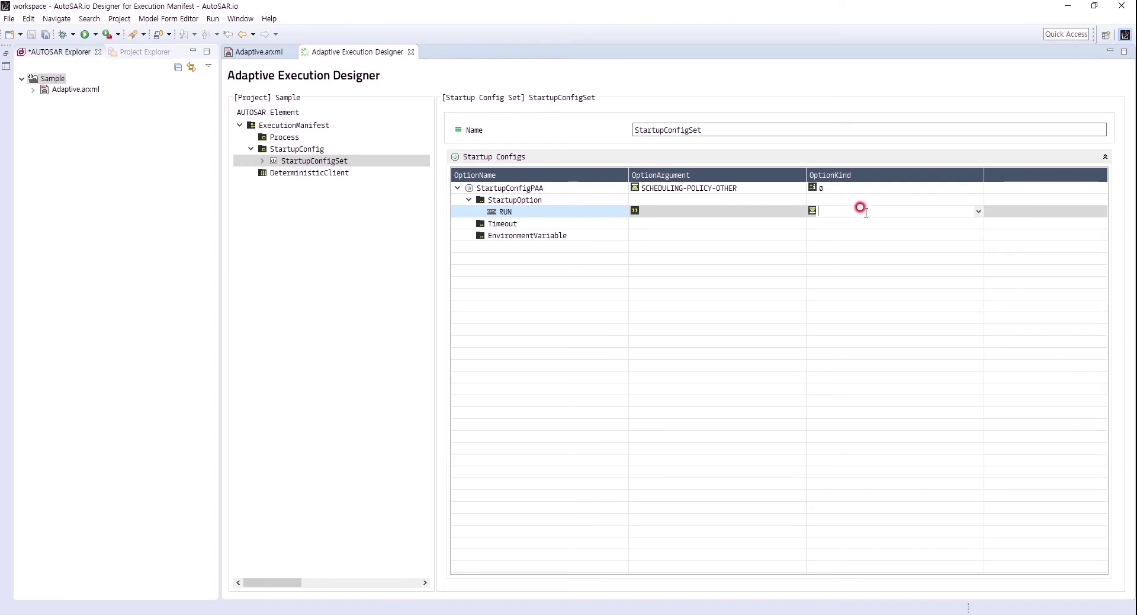
{"action": "left_click", "coordinate": [978, 212]}
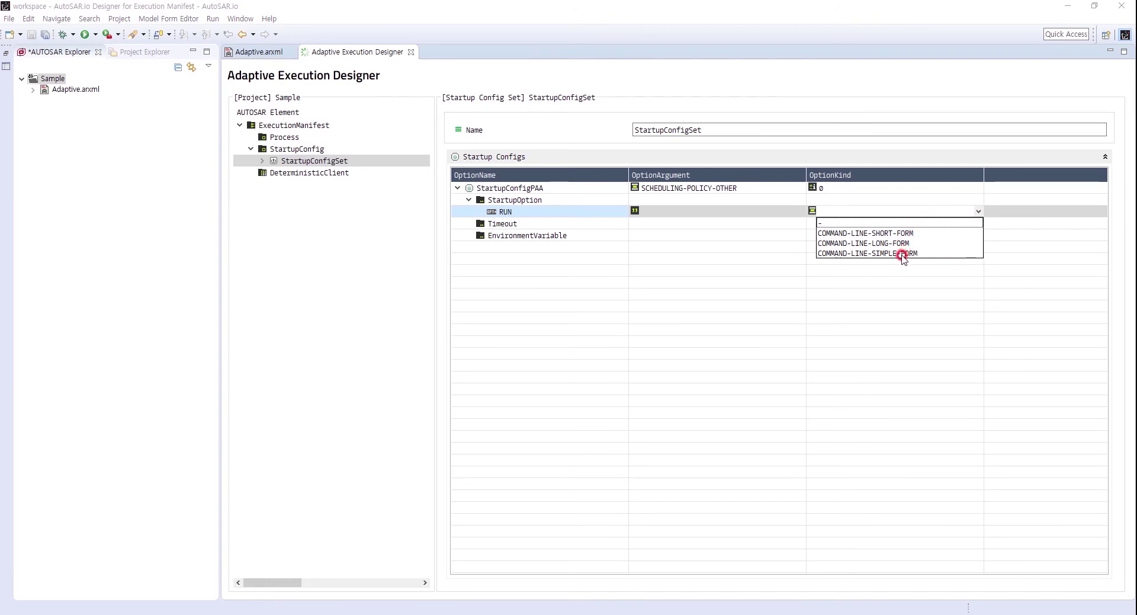
{"action": "left_click", "coordinate": [888, 232]}
{"action": "left_click", "coordinate": [917, 276]}
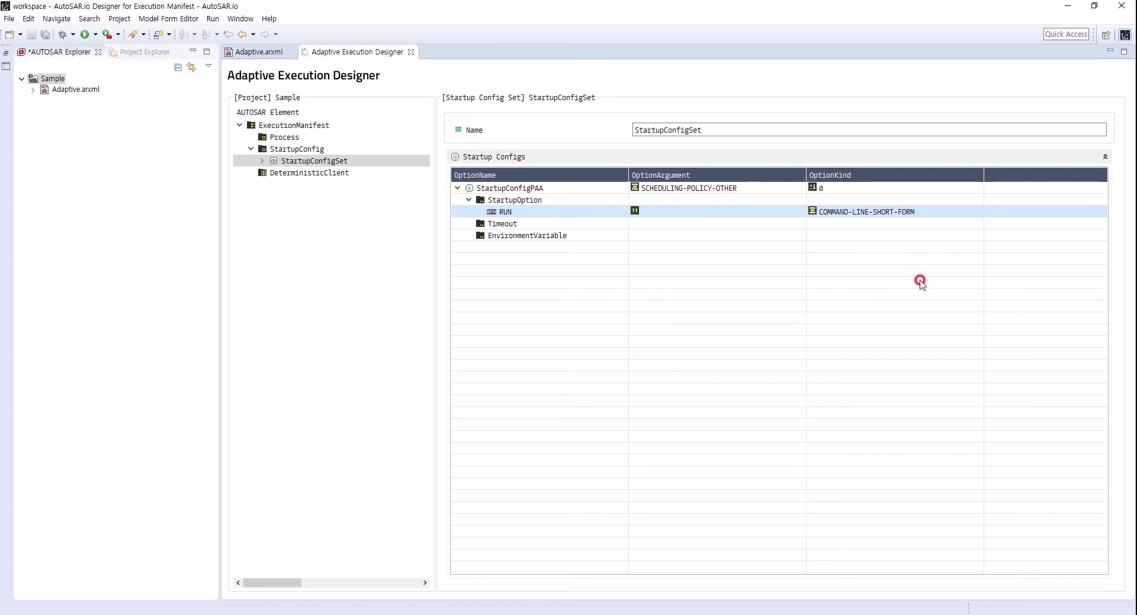
- Add a second startup config to the set and name it StartupConfigRAA
{"action": "right_click", "coordinate": [495, 256]}
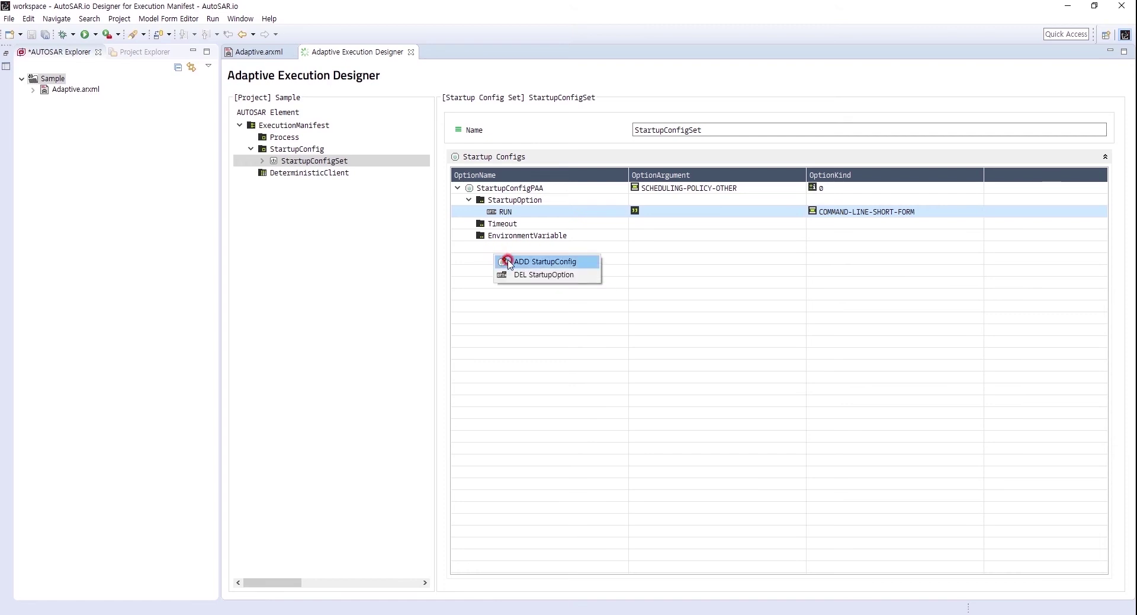
{"action": "left_click", "coordinate": [509, 262]}
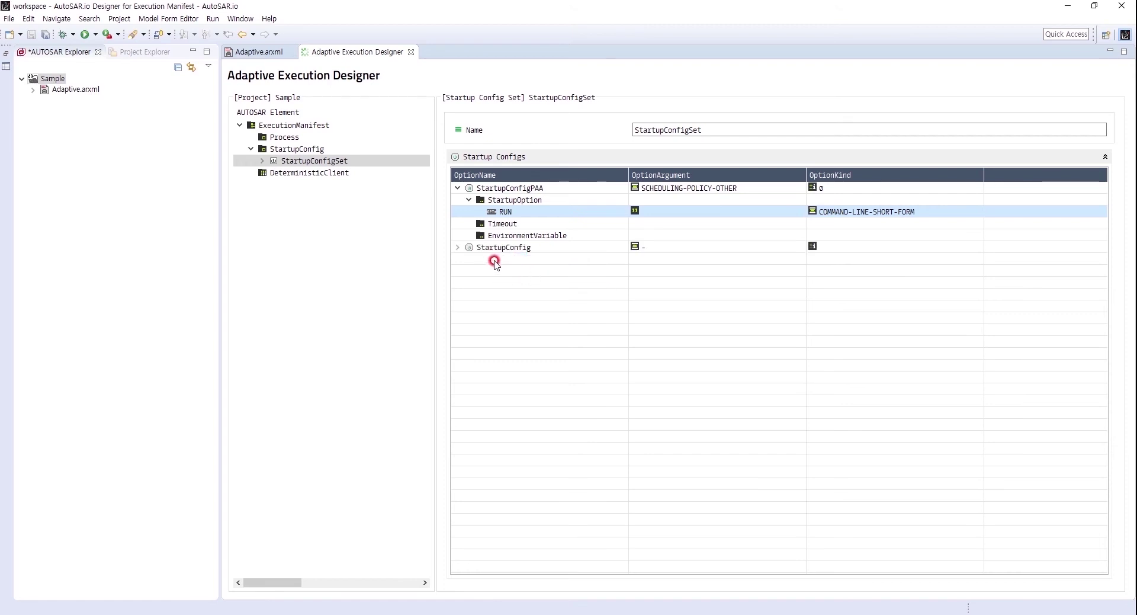
{"action": "left_click", "coordinate": [541, 247]}
{"action": "left_click", "coordinate": [551, 247]}
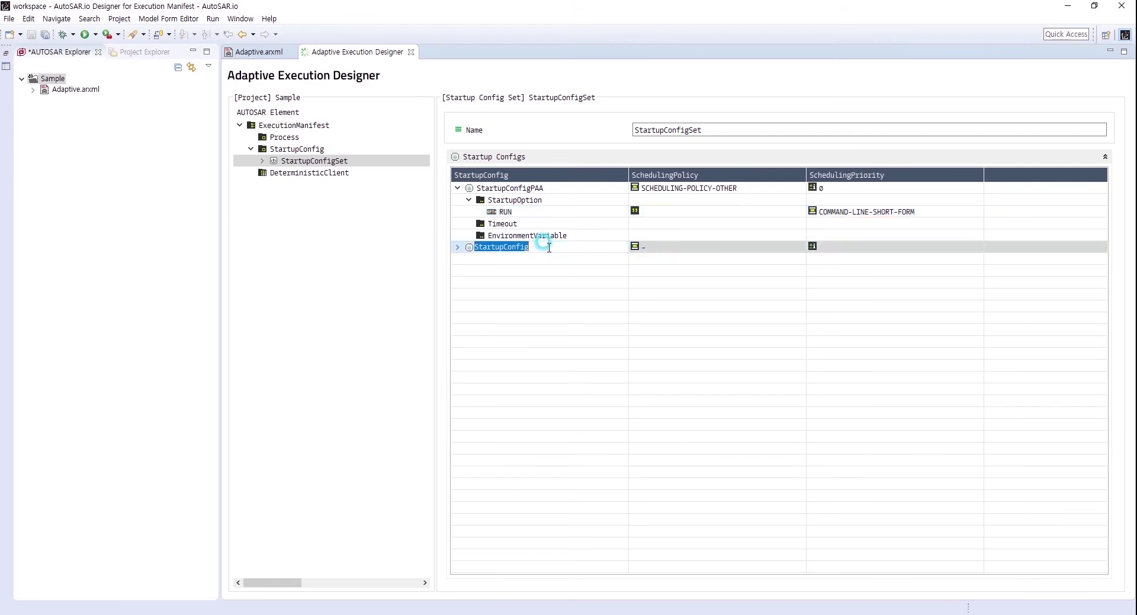
{"action": "left_click", "coordinate": [544, 247]}
{"action": "type", "text": "Ra"}
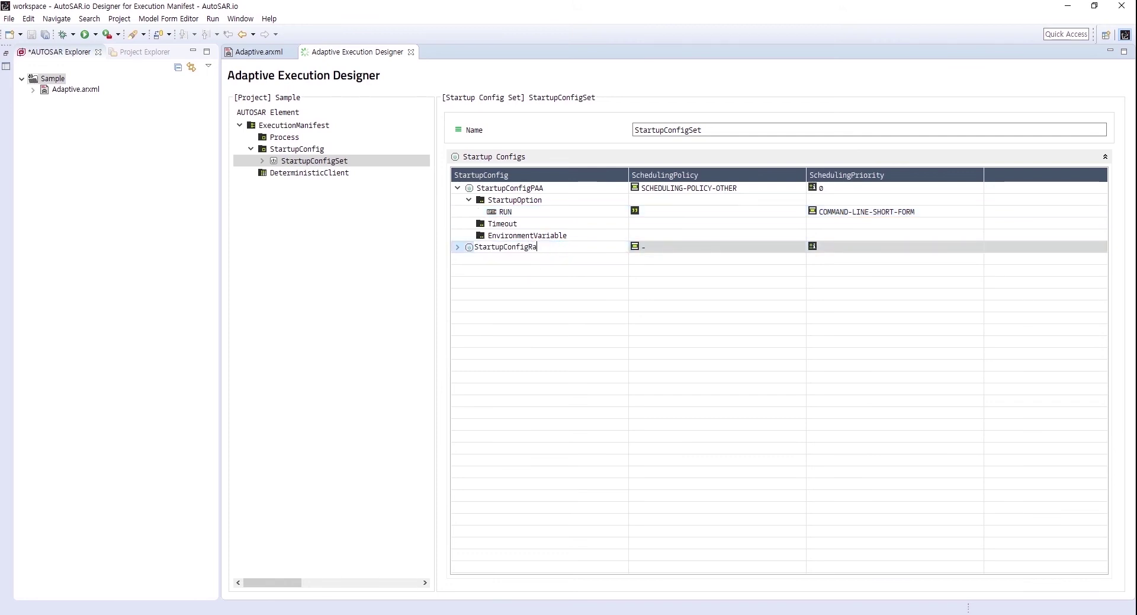
{"action": "type", "text": "A"}
- Set StartupConfigRAA's scheduling policy to SCHEDULING-POLICY-OTHER and its scheduling priority to 0
{"action": "left_click", "coordinate": [723, 247]}
{"action": "left_click", "coordinate": [800, 246]}
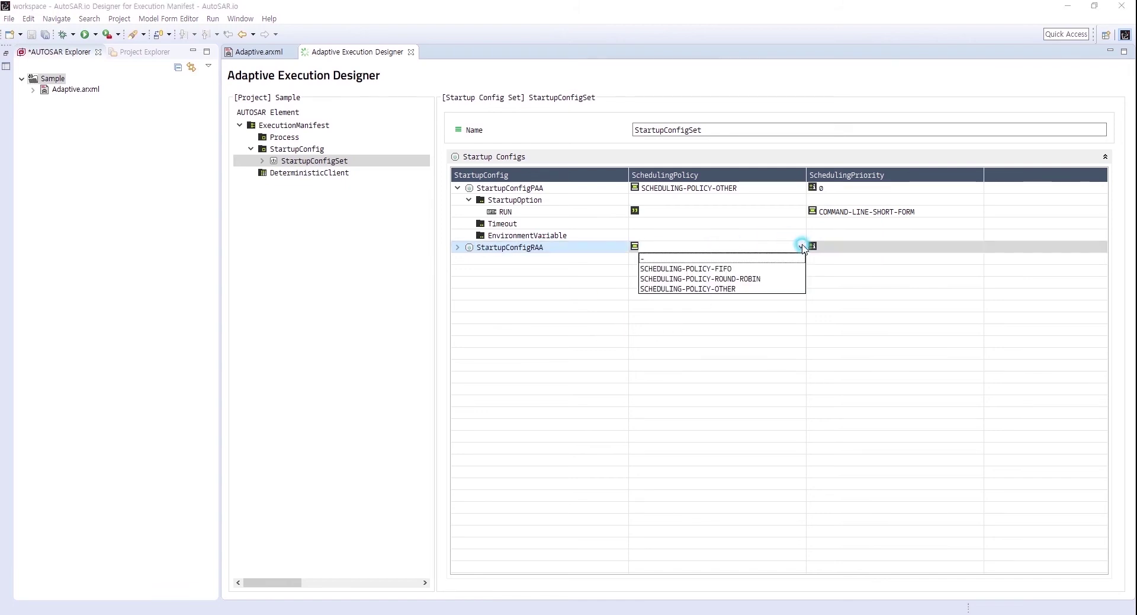
{"action": "left_click", "coordinate": [726, 288]}
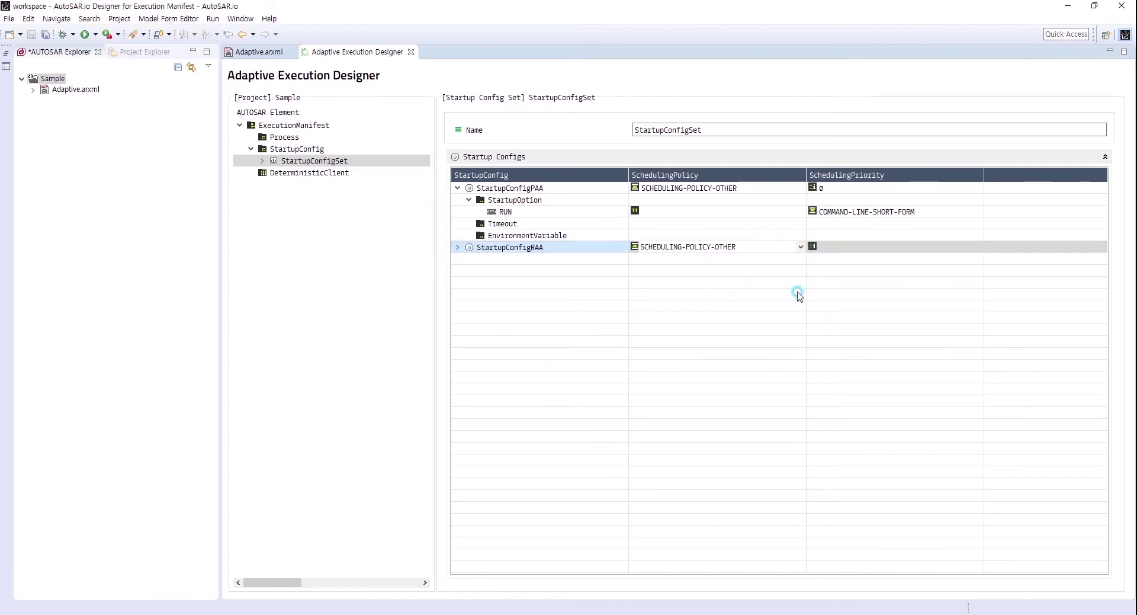
{"action": "left_click", "coordinate": [851, 246]}
{"action": "type", "text": "0"}
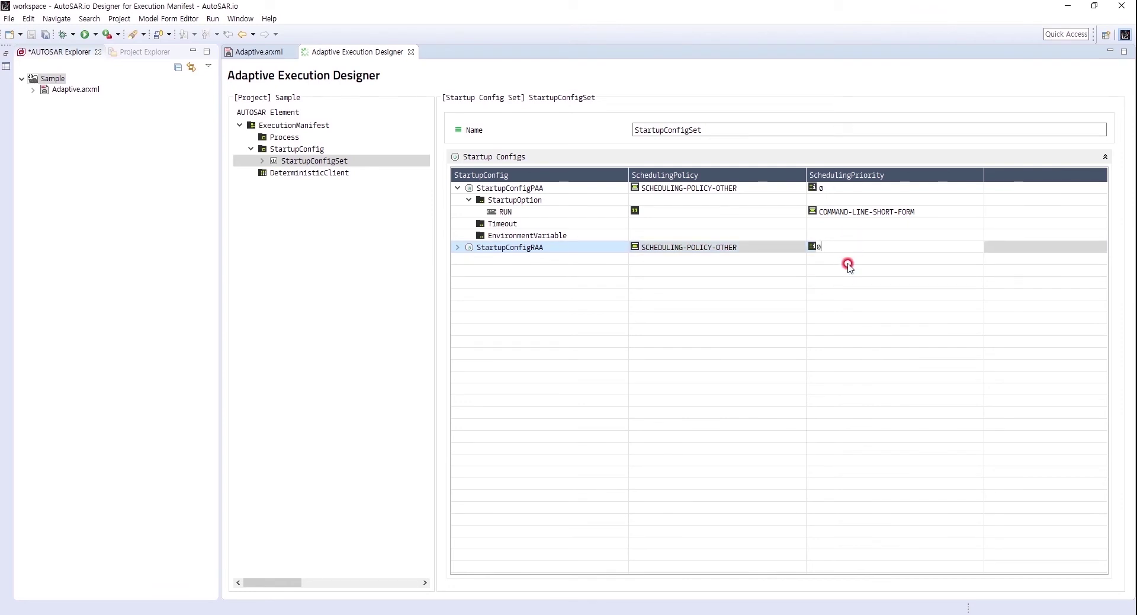
- Add a startup option under StartupConfigRAA and name it RUN
{"action": "left_click", "coordinate": [887, 335]}
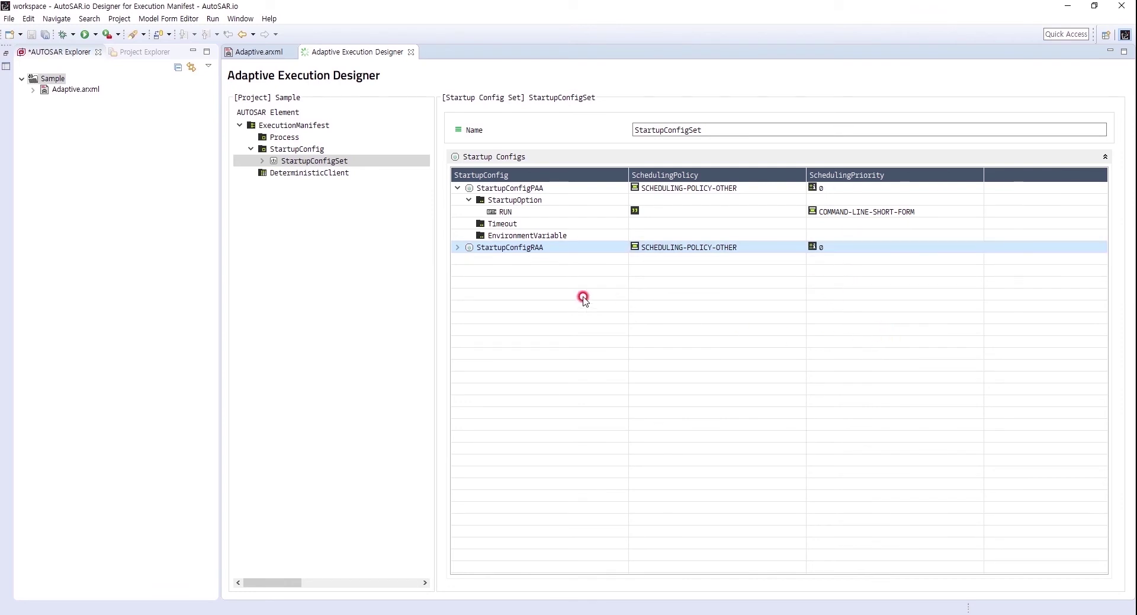
{"action": "left_click", "coordinate": [457, 247]}
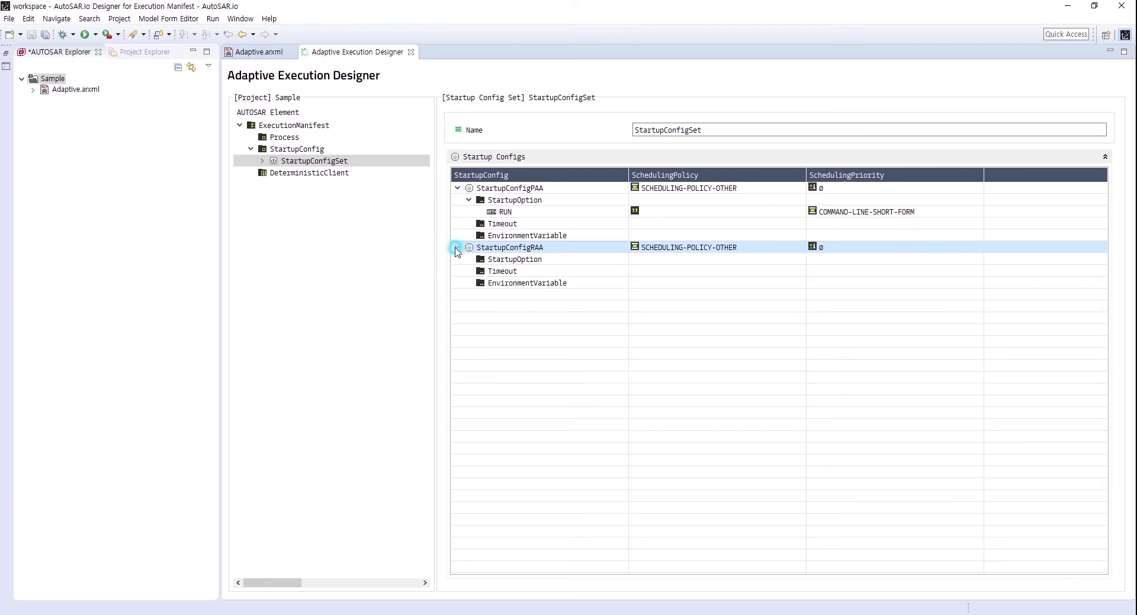
{"action": "right_click", "coordinate": [511, 260]}
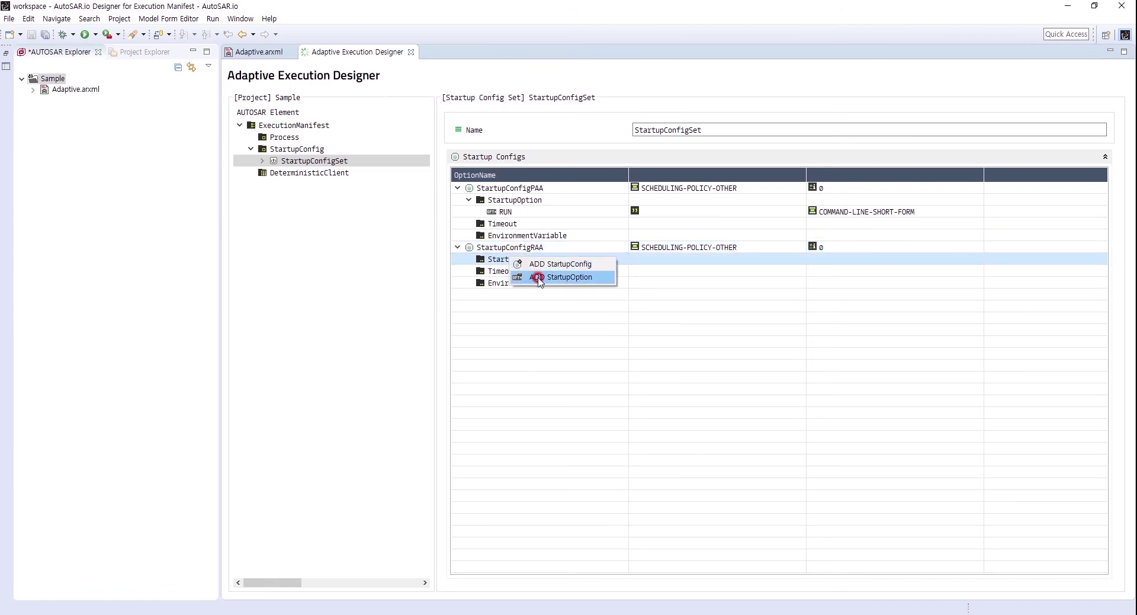
{"action": "left_click", "coordinate": [539, 277]}
{"action": "left_click", "coordinate": [468, 260]}
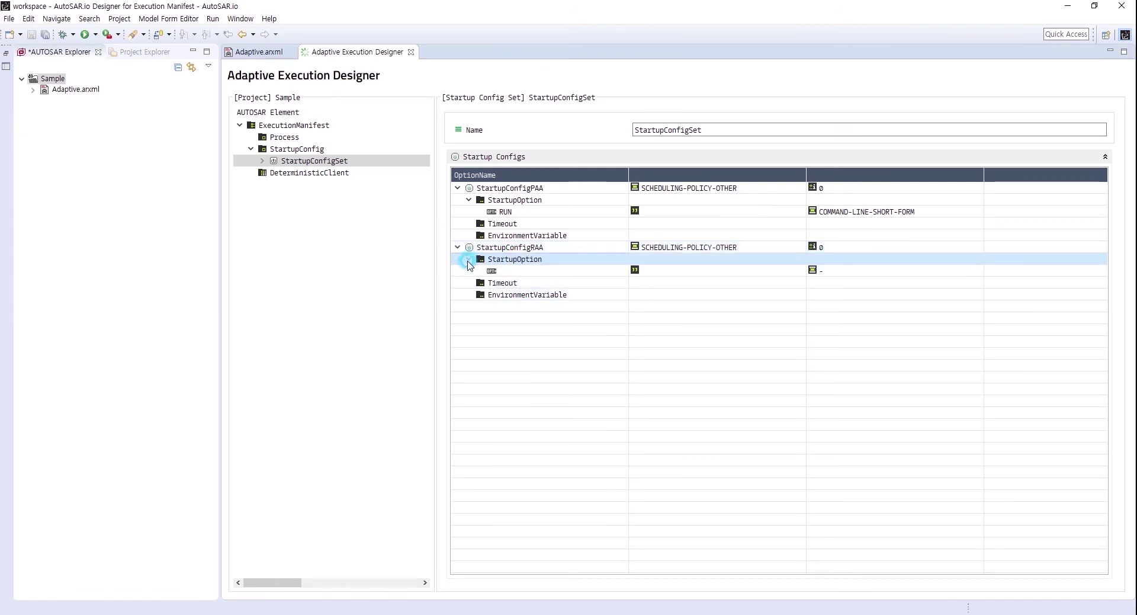
{"action": "left_click", "coordinate": [520, 269]}
{"action": "type", "text": "RUN"}
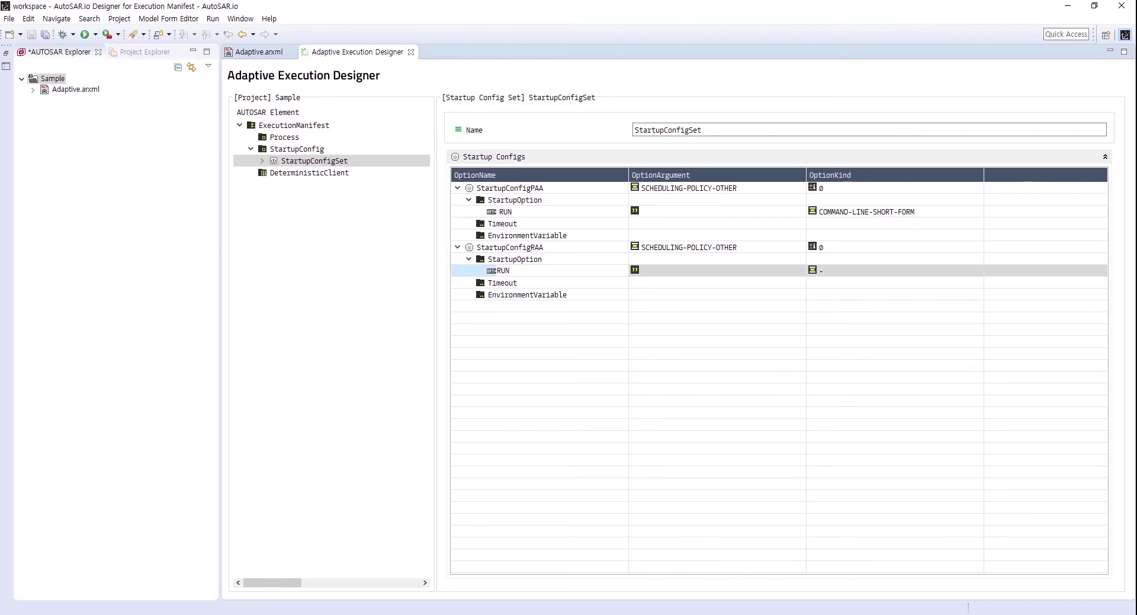
{"action": "left_click", "coordinate": [636, 295]}
- Set the argument of StartupConfigRAA's RUN option to test and its kind to COMMAND-LINE-LONG-FORM
{"action": "left_click", "coordinate": [671, 266]}
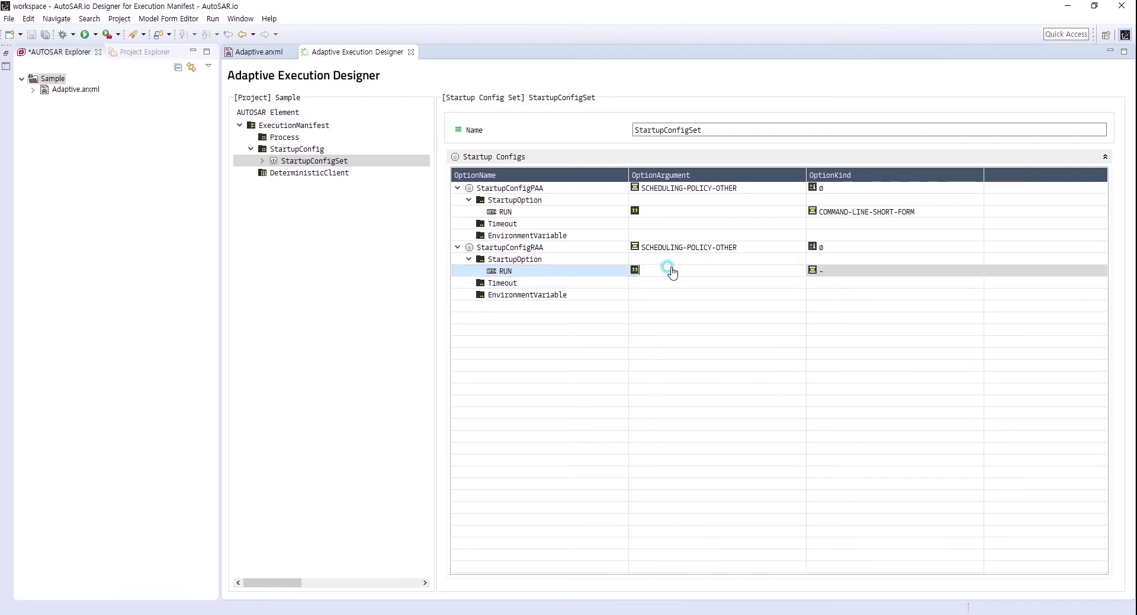
{"action": "type", "text": "test"}
{"action": "left_click", "coordinate": [855, 272]}
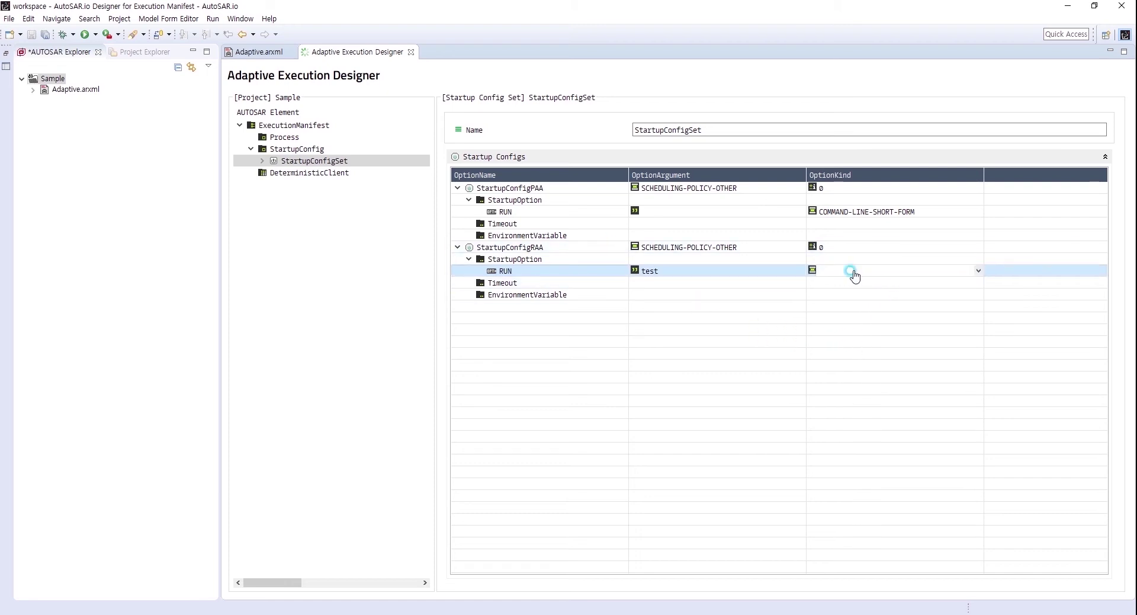
{"action": "left_click", "coordinate": [978, 270]}
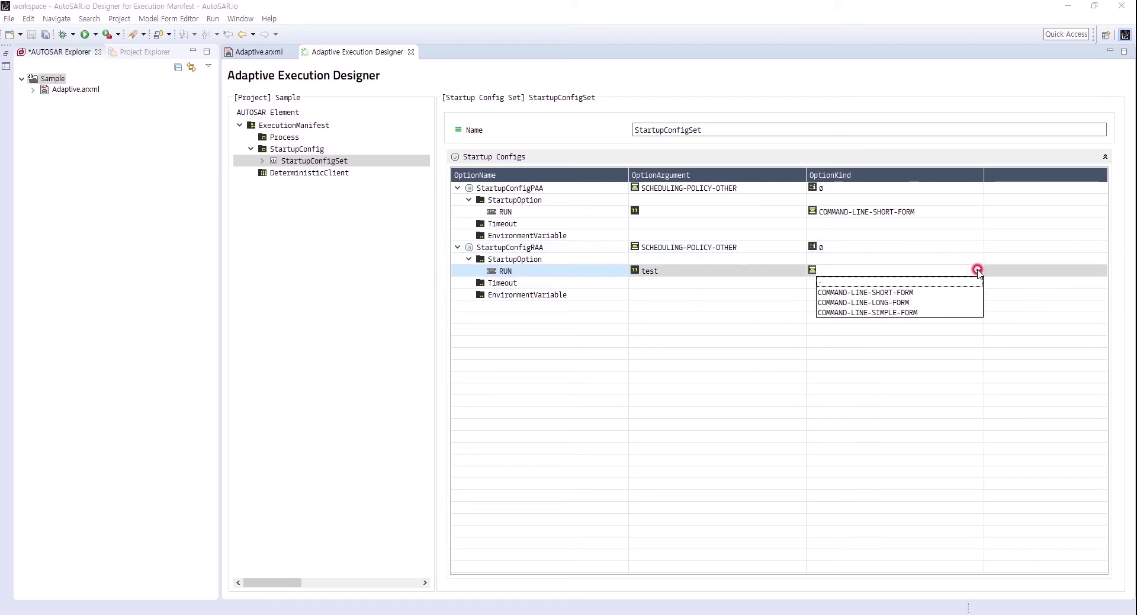
{"action": "left_click", "coordinate": [904, 303]}
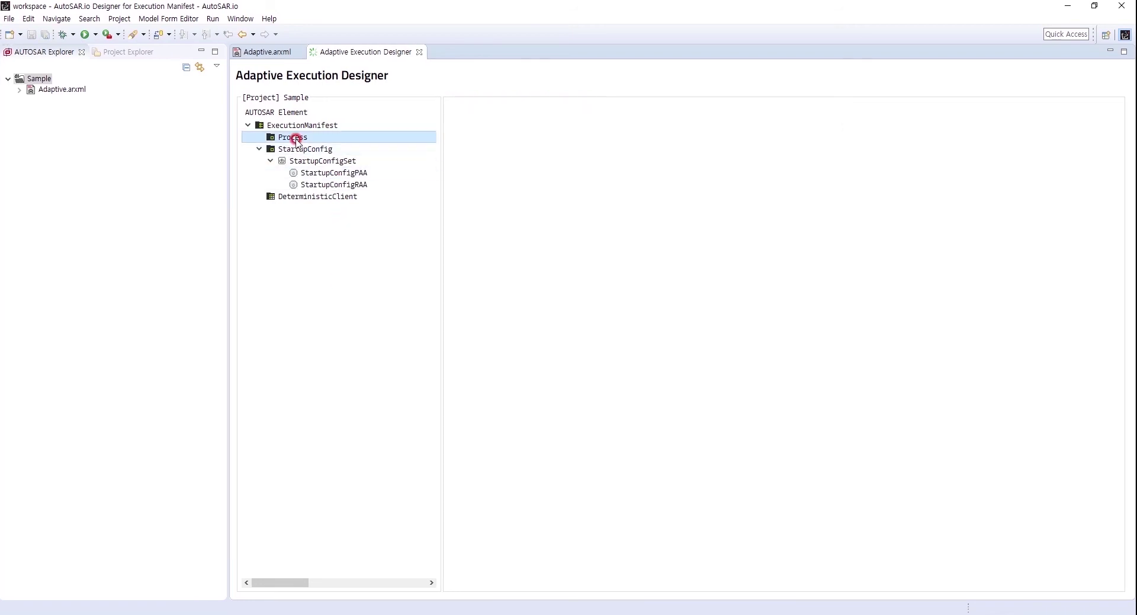
- Add a process to the execution manifest, storing it in the Execution package of Adaptive.arxml
{"action": "right_click", "coordinate": [297, 138]}
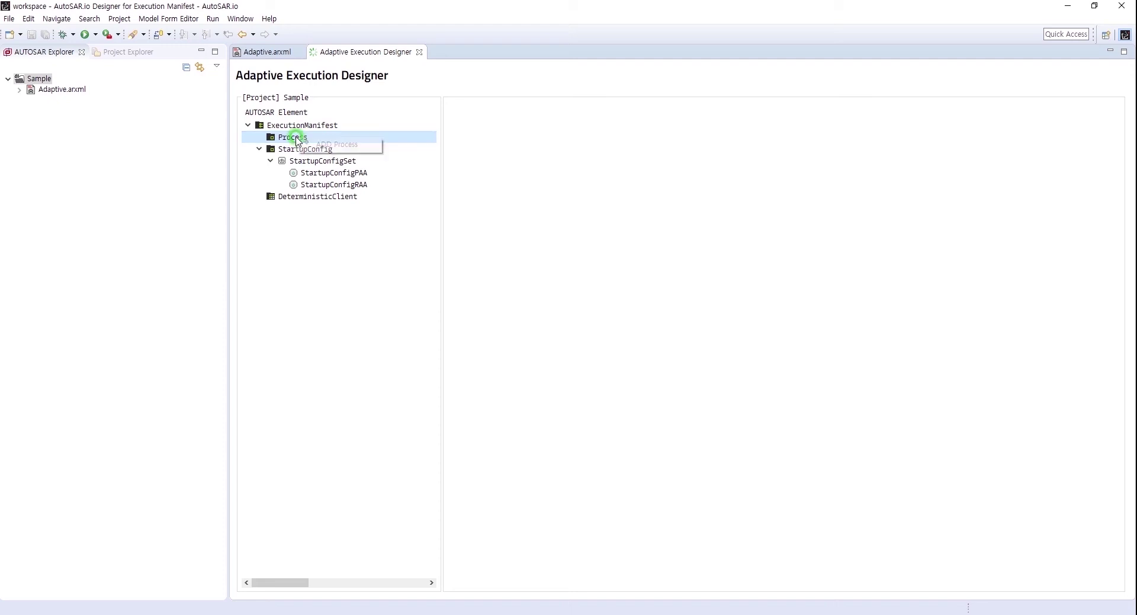
{"action": "left_click", "coordinate": [338, 144]}
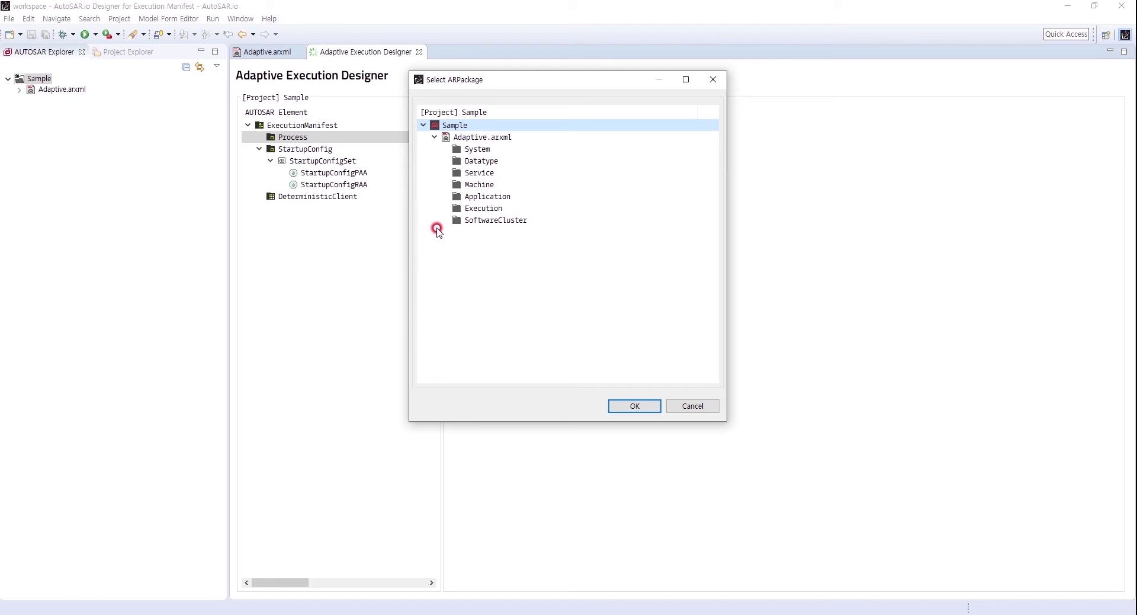
{"action": "left_click", "coordinate": [439, 208]}
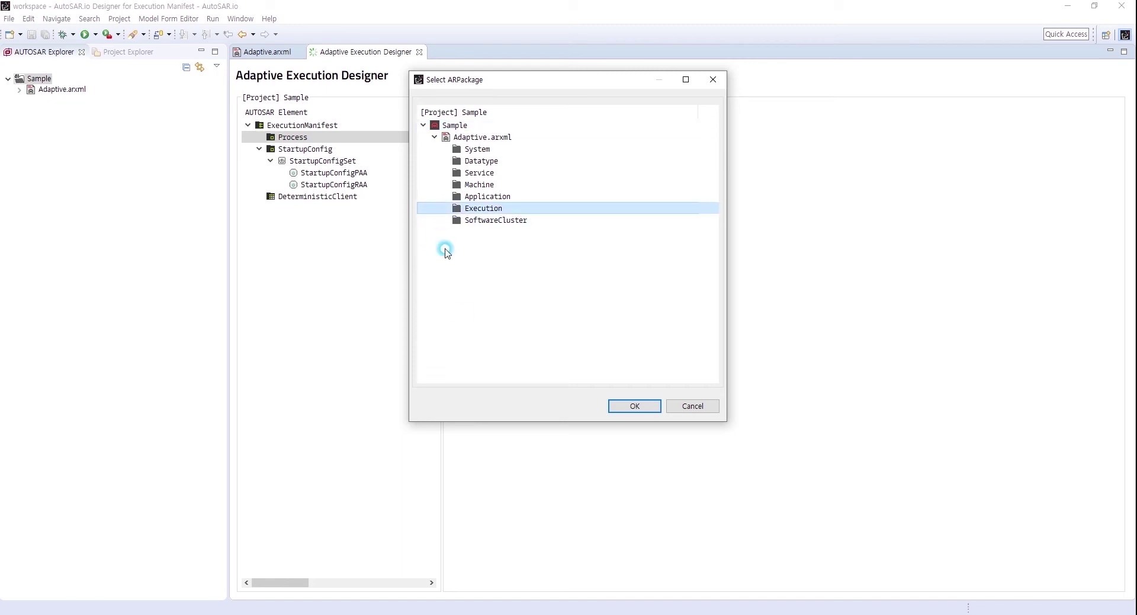
{"action": "left_click", "coordinate": [625, 406]}
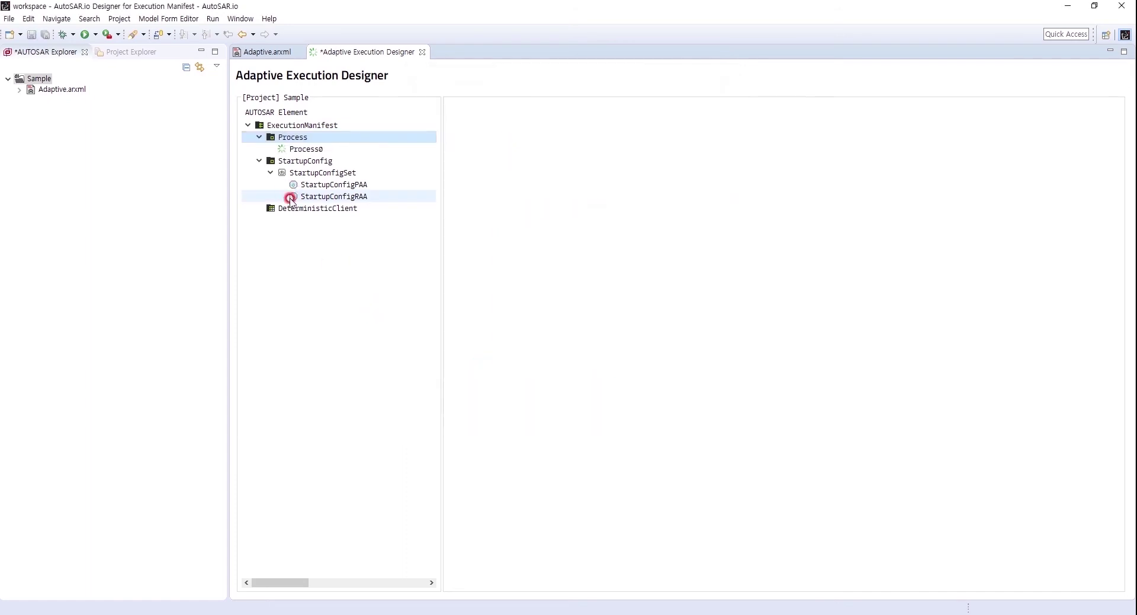
- Rename the new process as MyProcess_PAA
{"action": "left_click", "coordinate": [307, 150]}
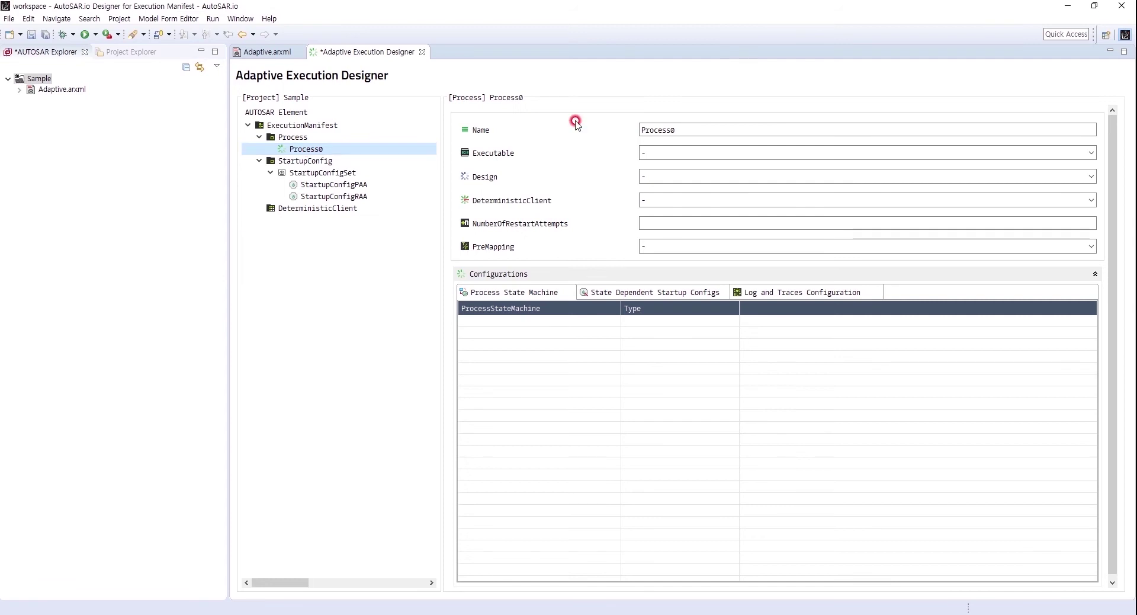
{"action": "left_click", "coordinate": [705, 128]}
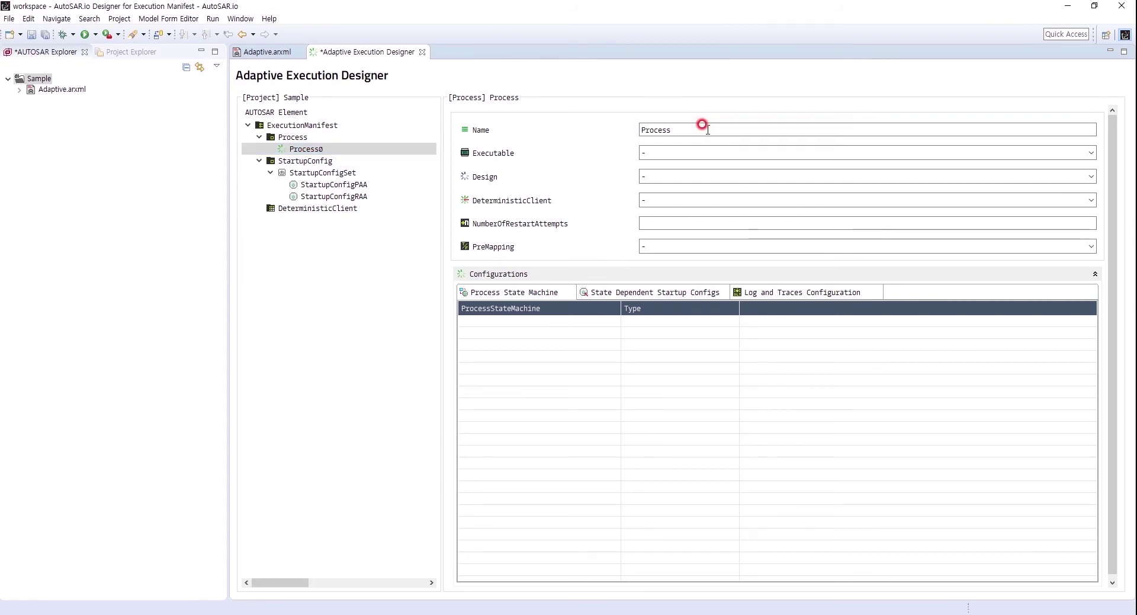
{"action": "key", "text": "Home"}
{"action": "type", "text": "M"}
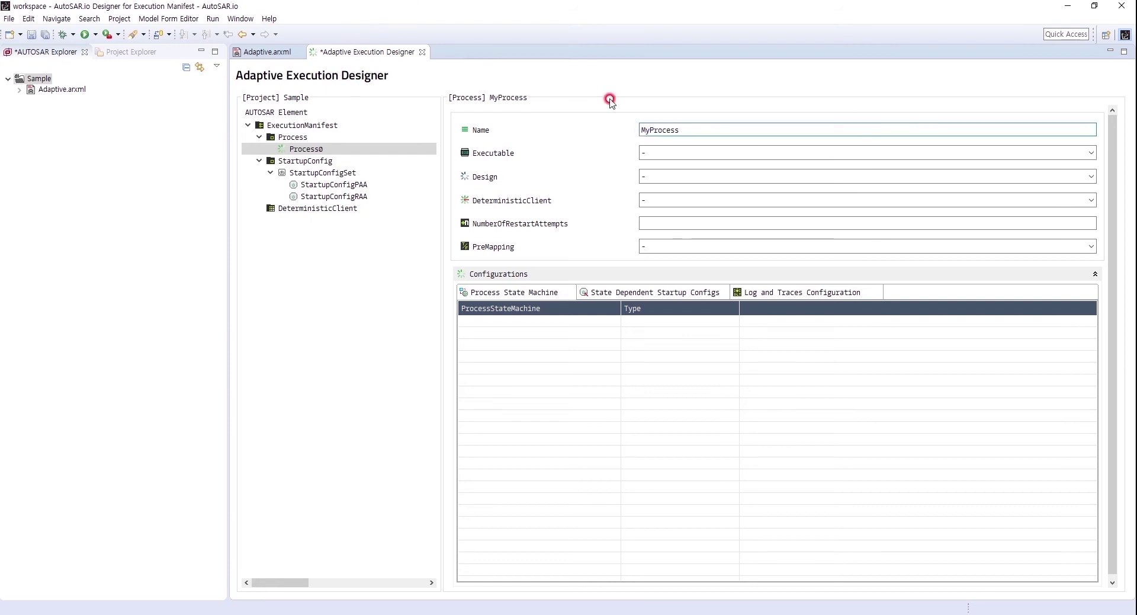
{"action": "type", "text": "_PAA"}
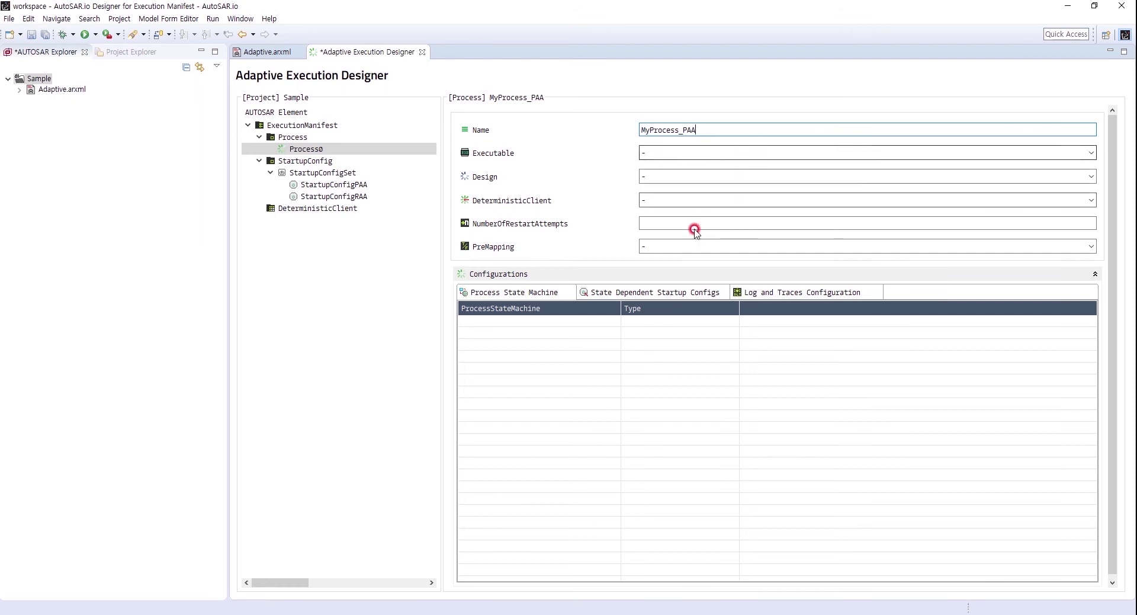
- Assign the executable ExePAA to MyProcess_PAA and set its number of restart attempts to 0
{"action": "left_click", "coordinate": [1090, 153]}
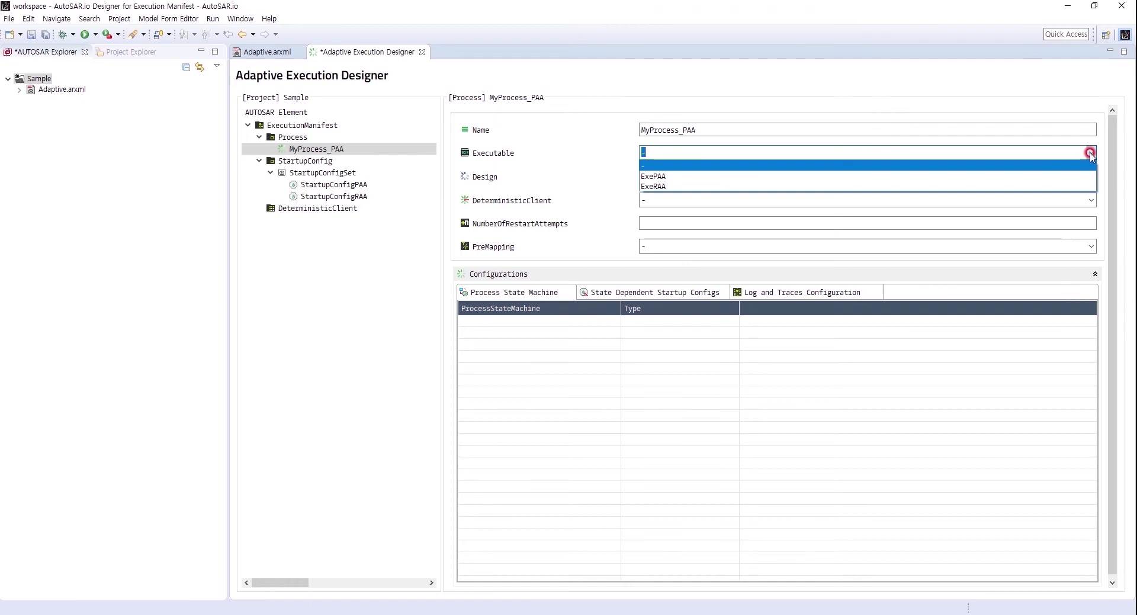
{"action": "left_click", "coordinate": [671, 176]}
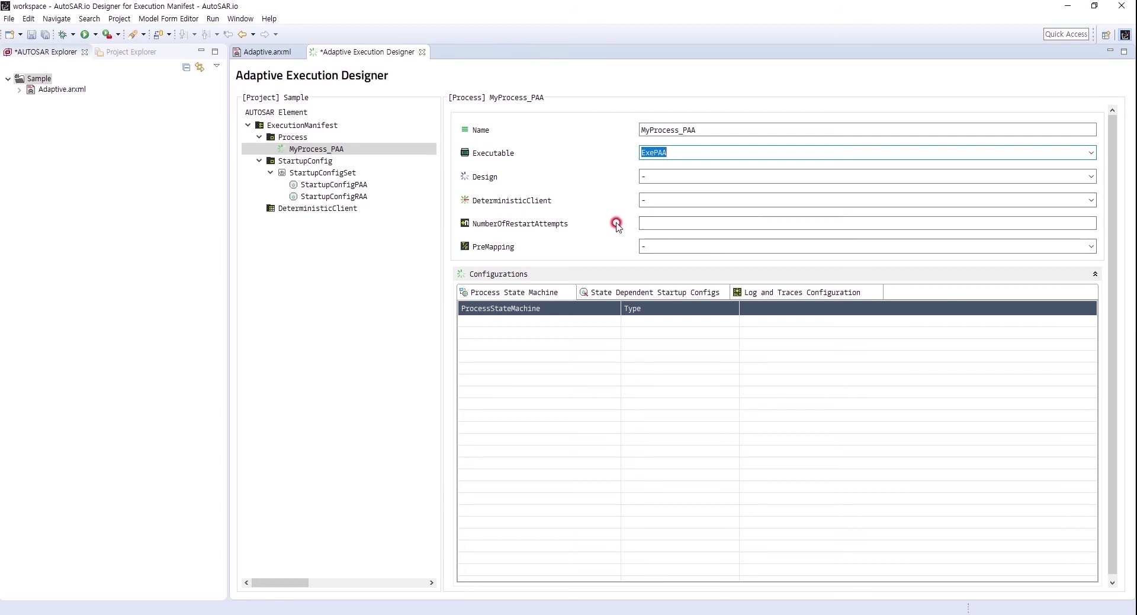
{"action": "left_click", "coordinate": [650, 222]}
{"action": "type", "text": "0"}
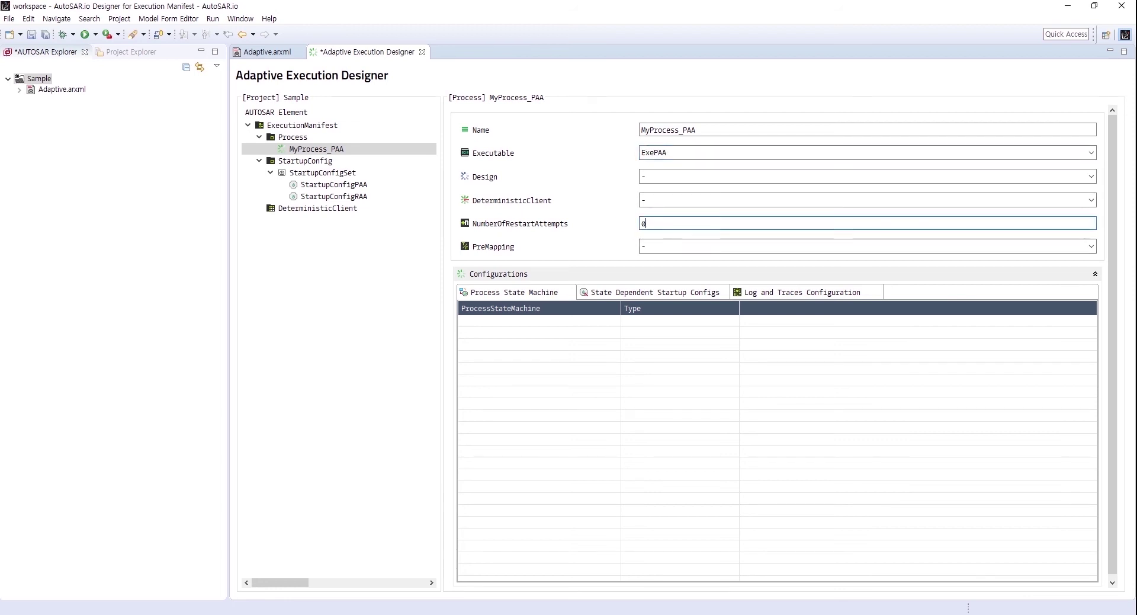
- Add a process state machine to MyProcess_PAA, set its type to ProcessState and expand its states
{"action": "left_click", "coordinate": [551, 350]}
{"action": "right_click", "coordinate": [536, 336]}
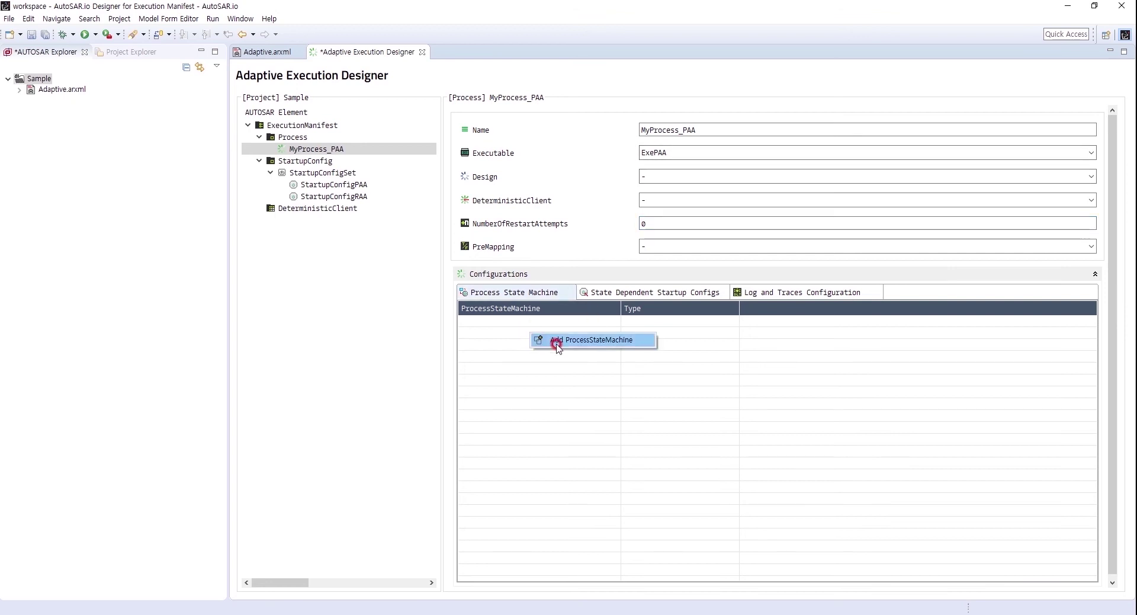
{"action": "left_click", "coordinate": [566, 340]}
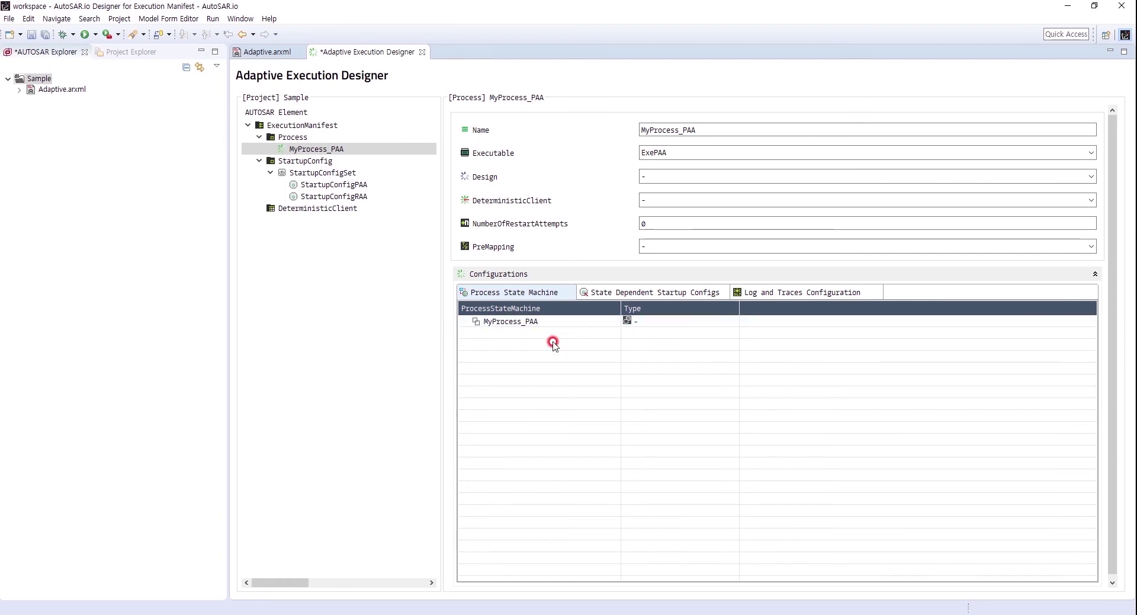
{"action": "left_click", "coordinate": [654, 321]}
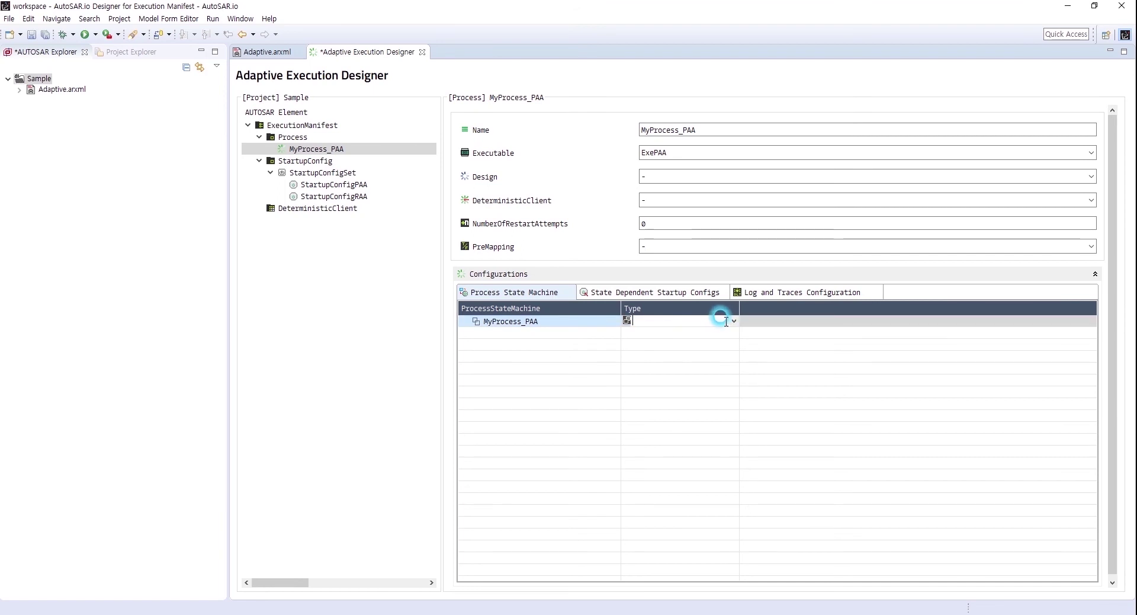
{"action": "left_click", "coordinate": [734, 322]}
{"action": "left_click", "coordinate": [699, 319]}
{"action": "left_click", "coordinate": [674, 362]}
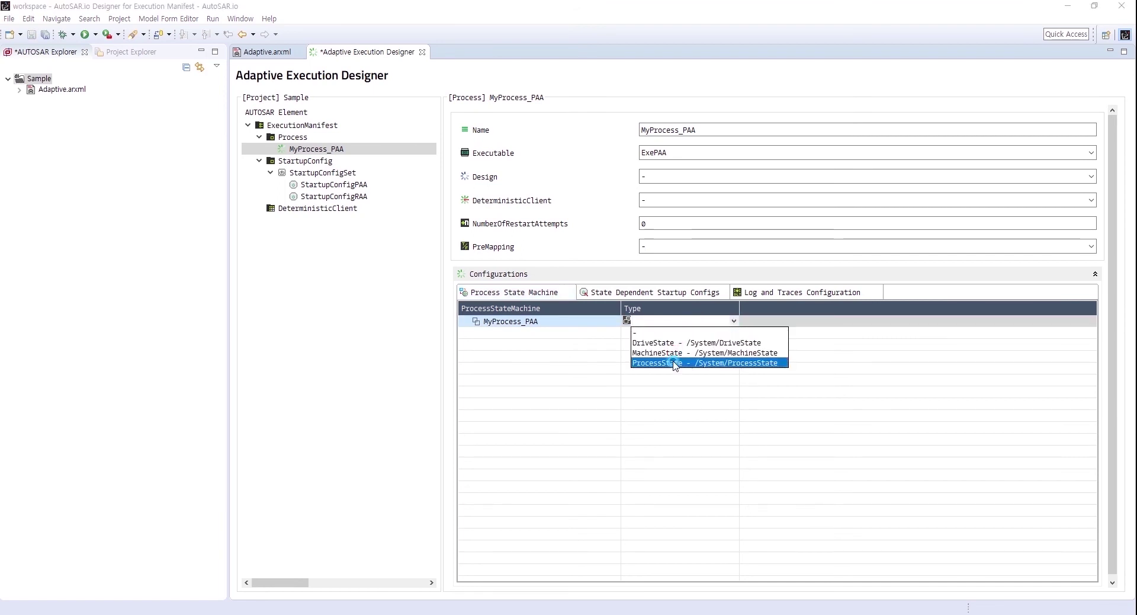
{"action": "left_click", "coordinate": [465, 321]}
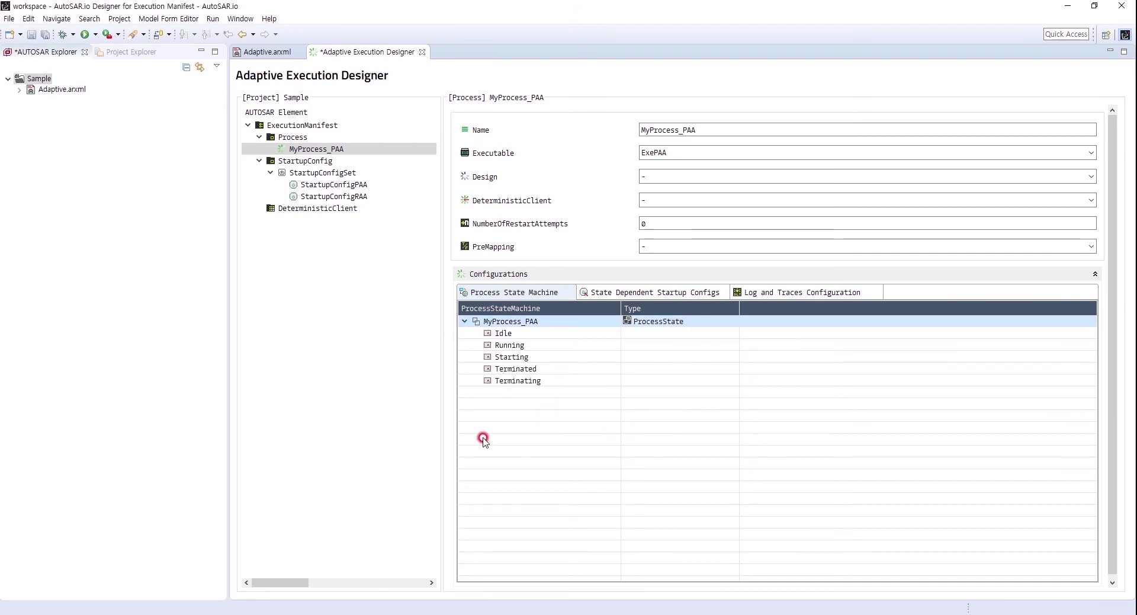
{"action": "left_click", "coordinate": [474, 371]}
- Add a state-dependent startup config to MyProcess_PAA
{"action": "left_click", "coordinate": [631, 295]}
{"action": "left_click", "coordinate": [635, 294]}
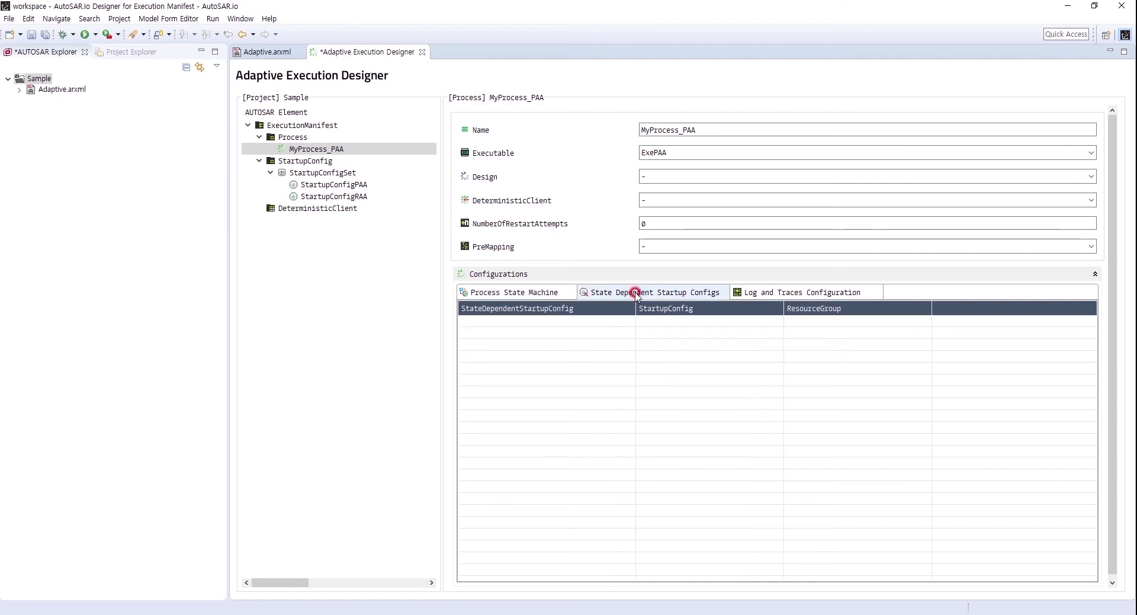
{"action": "right_click", "coordinate": [538, 343]}
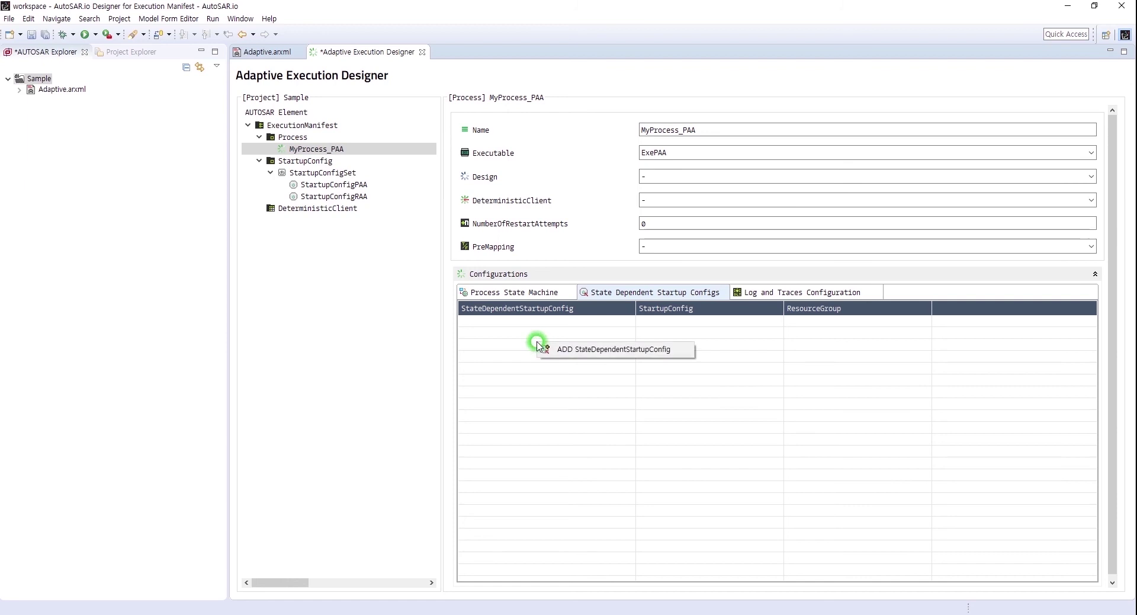
{"action": "left_click", "coordinate": [612, 349]}
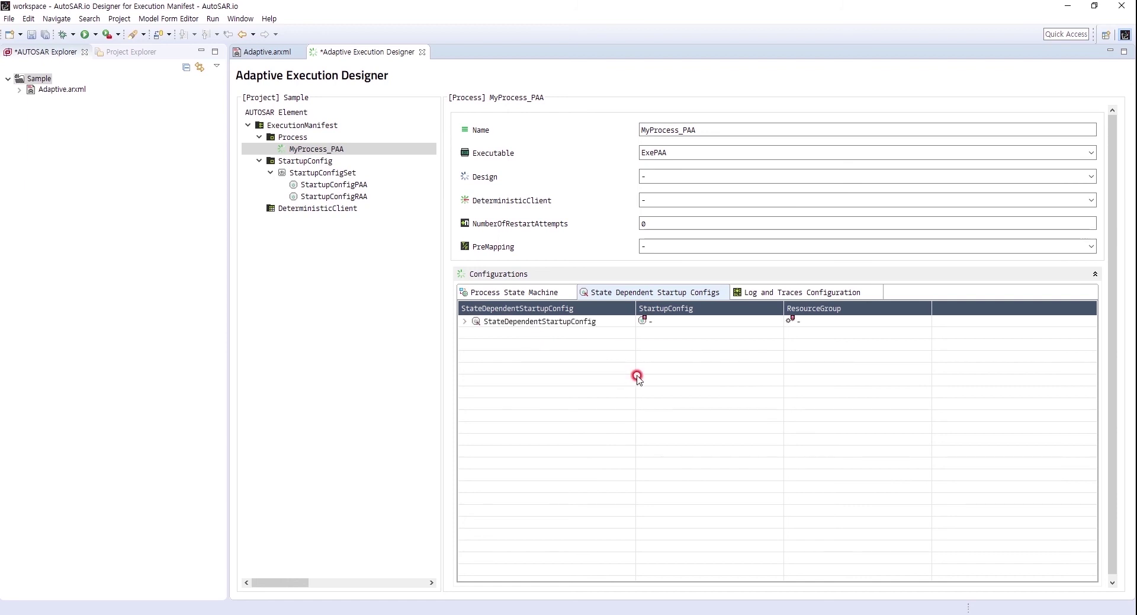
- Set the state-dependent startup config's startup config to StartupConfigPAA and its resource group to MyMachine::ResourceGroup
{"action": "left_click", "coordinate": [689, 318]}
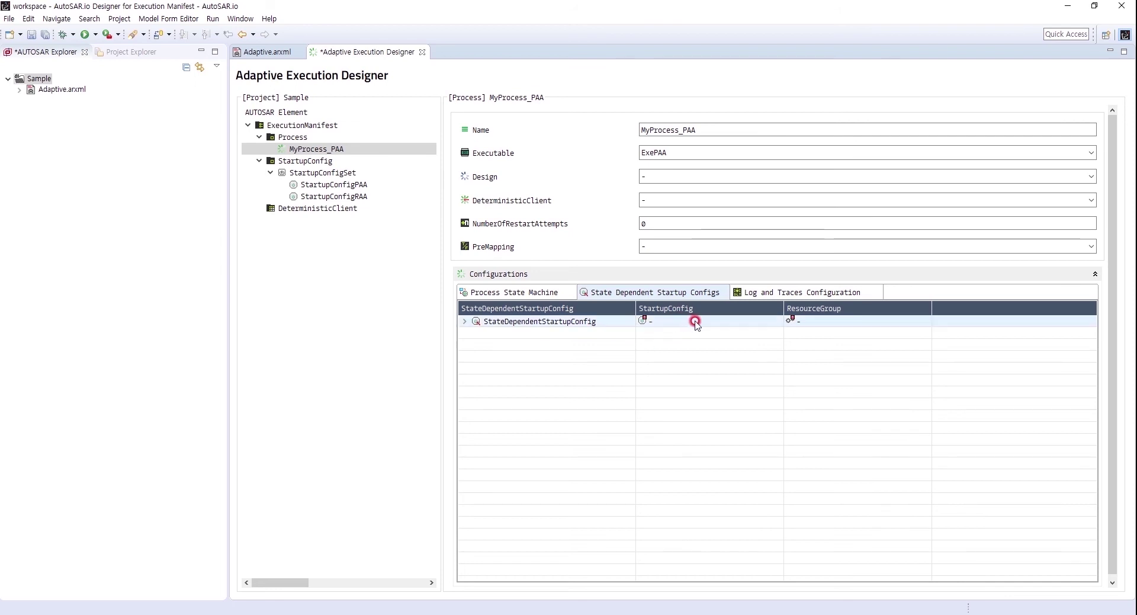
{"action": "left_click", "coordinate": [692, 319]}
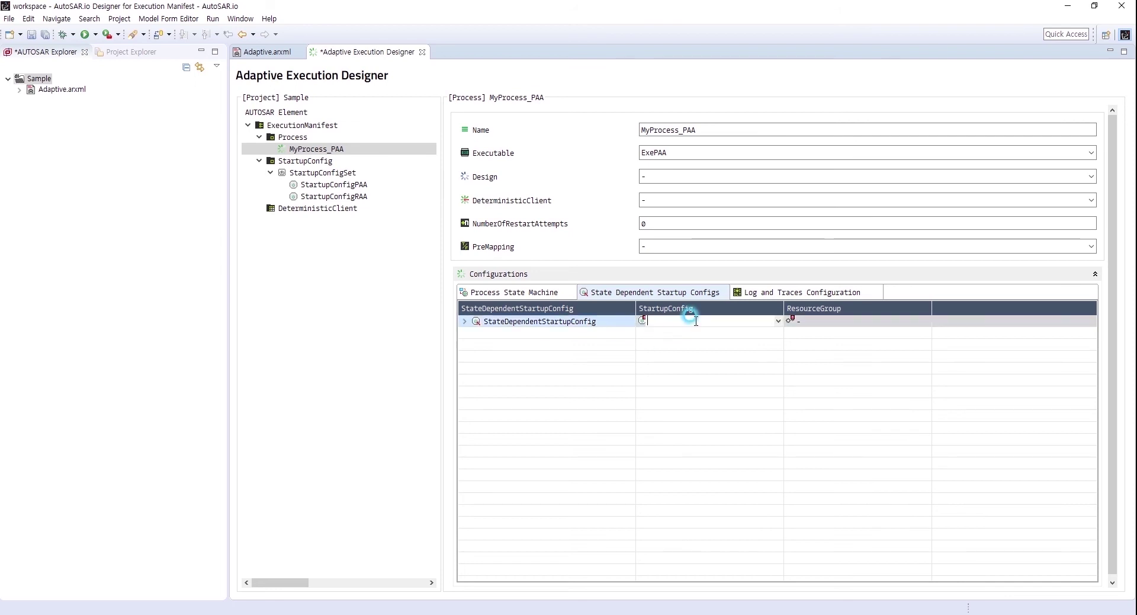
{"action": "left_click", "coordinate": [777, 323]}
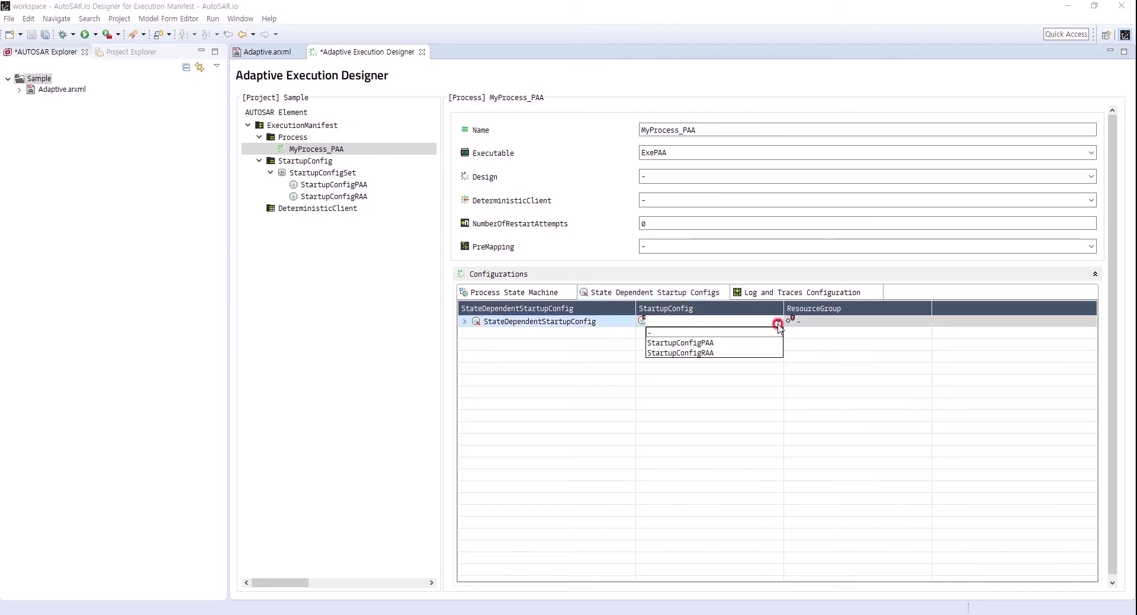
{"action": "left_click", "coordinate": [706, 343]}
{"action": "left_click", "coordinate": [851, 320]}
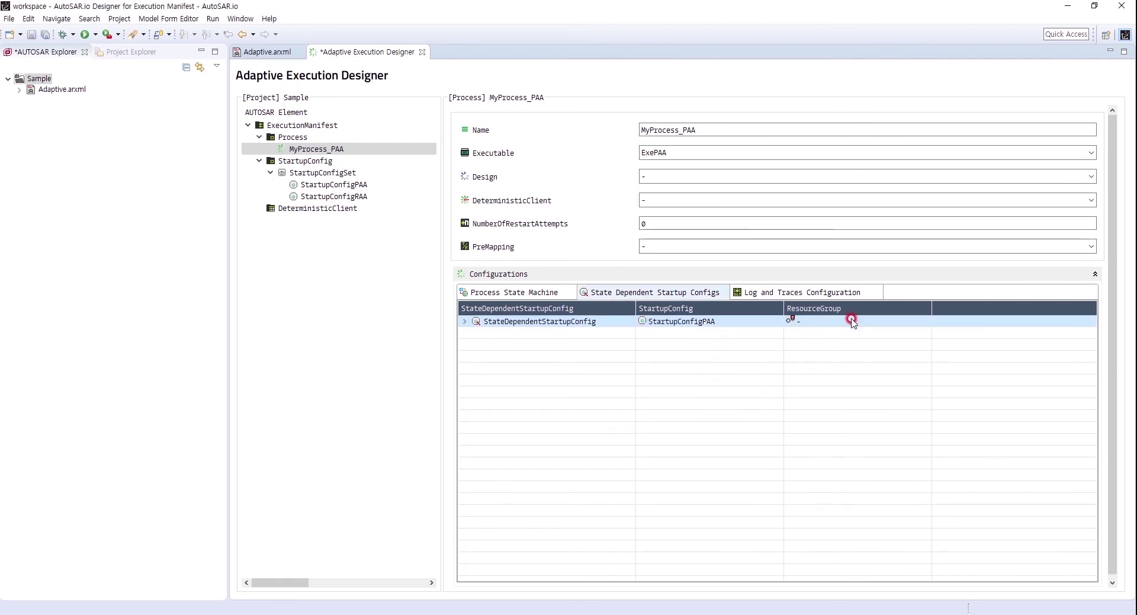
{"action": "left_click", "coordinate": [925, 320]}
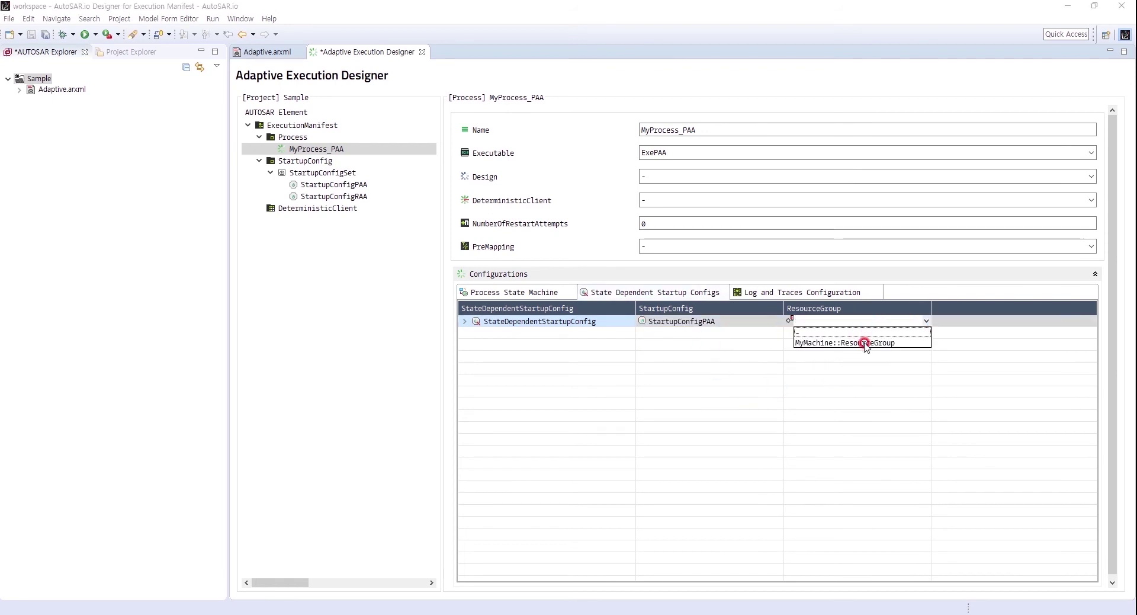
{"action": "left_click", "coordinate": [865, 343]}
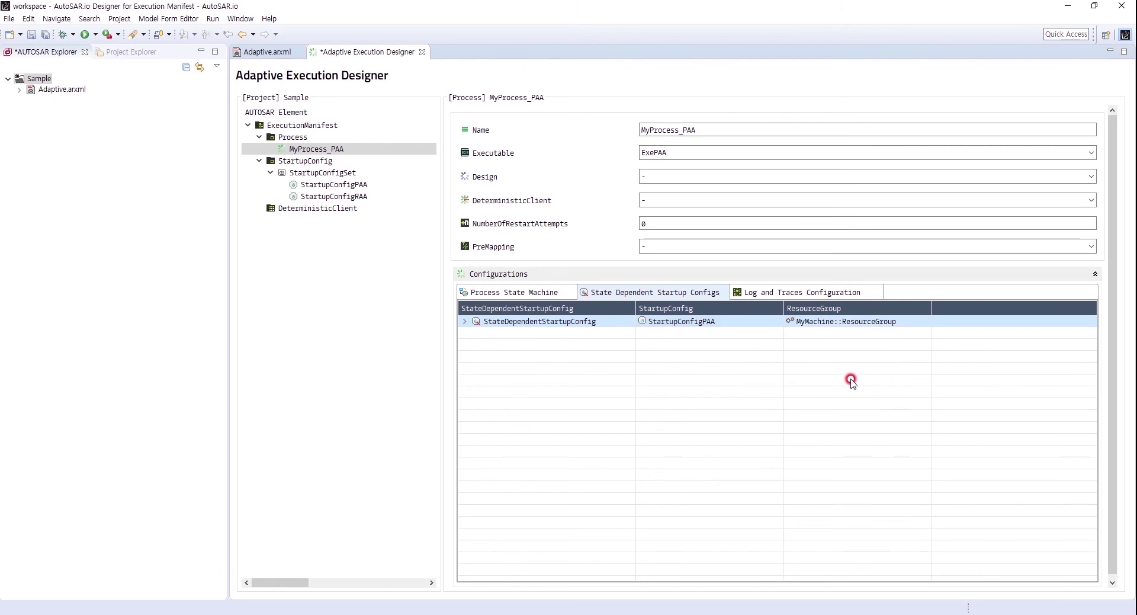
- Expand MyProcess_PAA's state-dependent startup config with its startup config details, and add a function group state to it
{"action": "left_click", "coordinate": [465, 322]}
{"action": "left_click", "coordinate": [475, 333]}
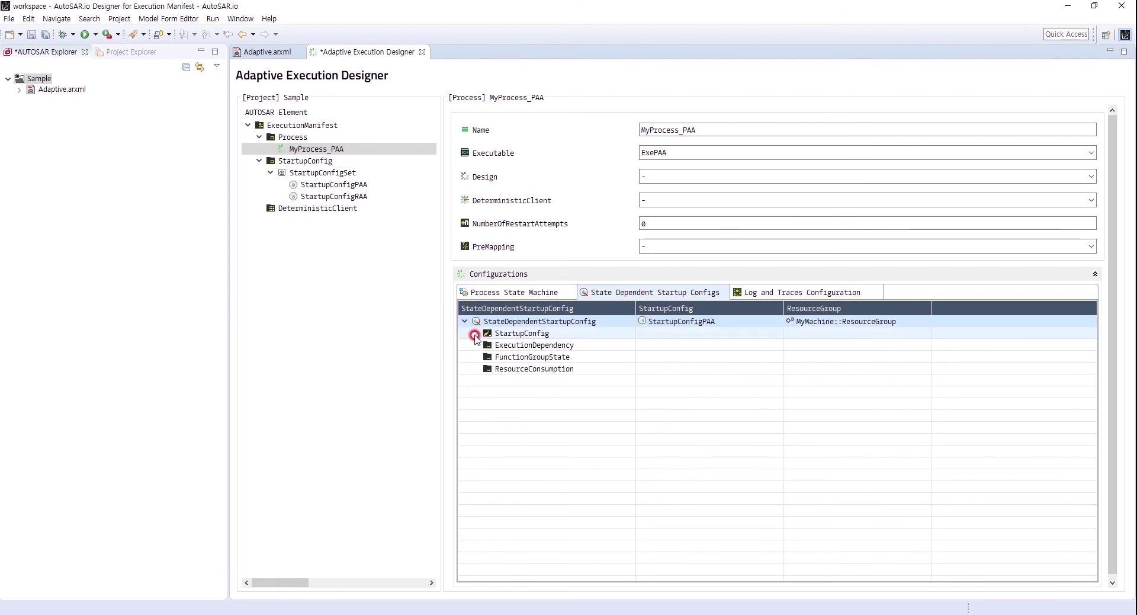
{"action": "left_click", "coordinate": [860, 356]}
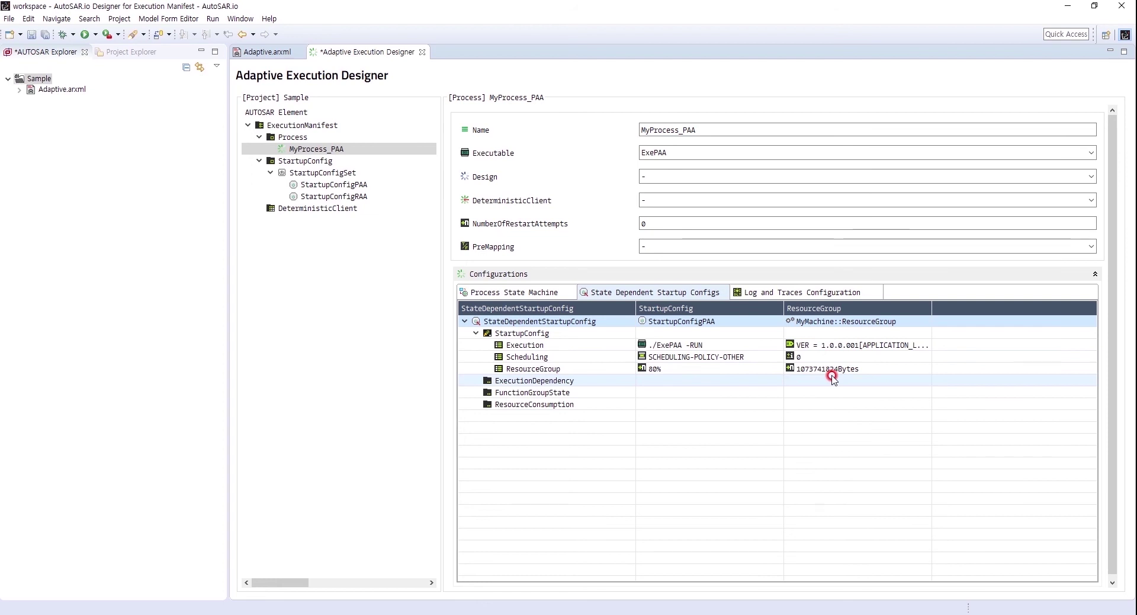
{"action": "right_click", "coordinate": [539, 394]}
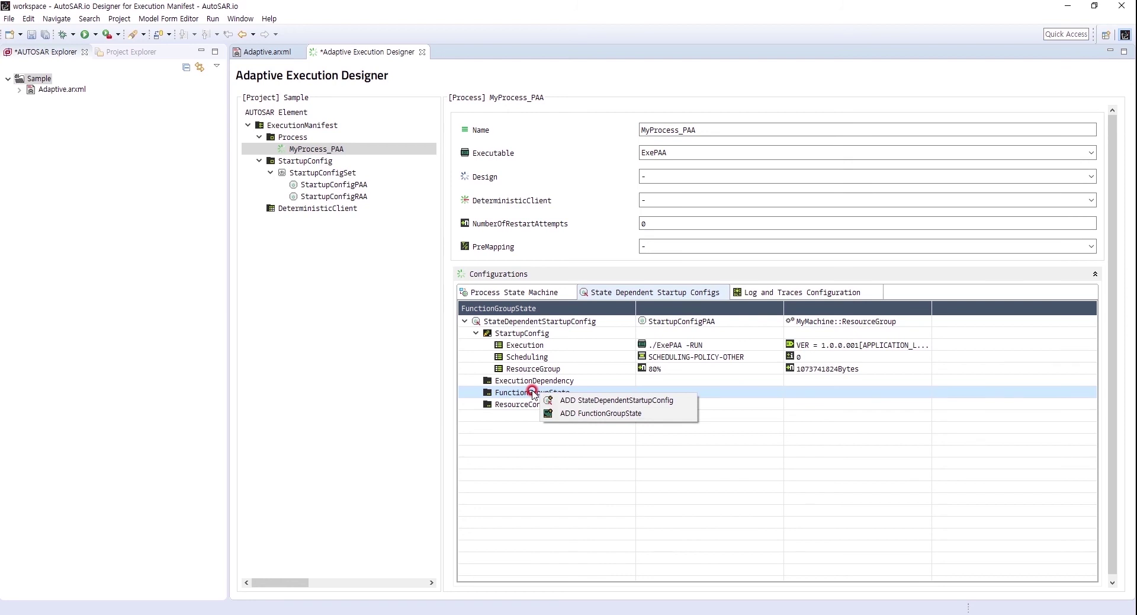
{"action": "left_click", "coordinate": [598, 413]}
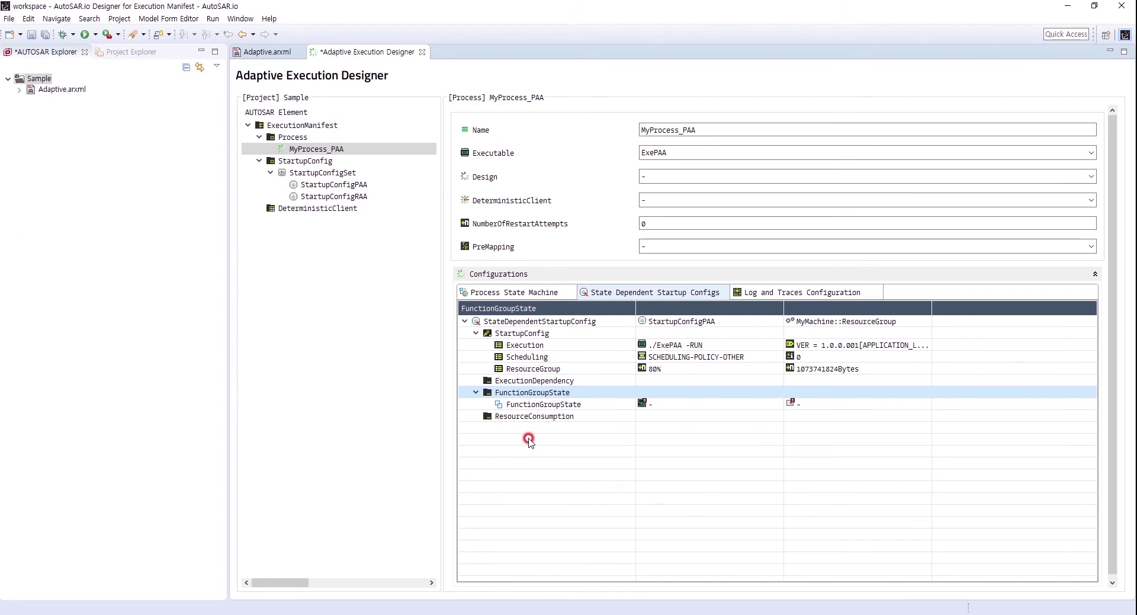
- Set the new function group state's function group to MyMachine::MachineState and its state to Startup
{"action": "left_click", "coordinate": [672, 404]}
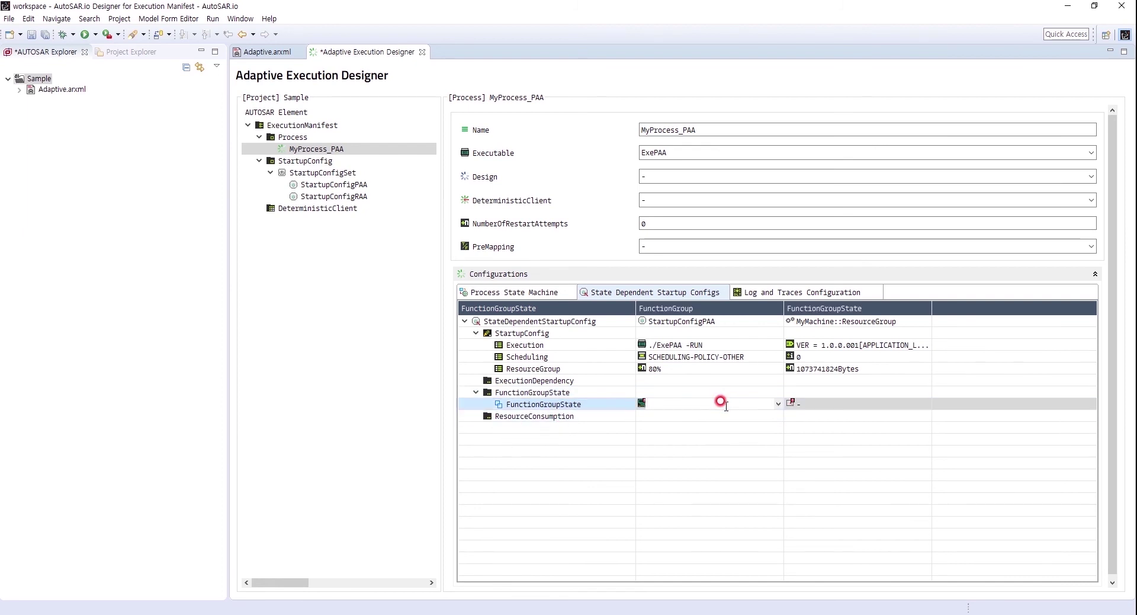
{"action": "left_click", "coordinate": [776, 405]}
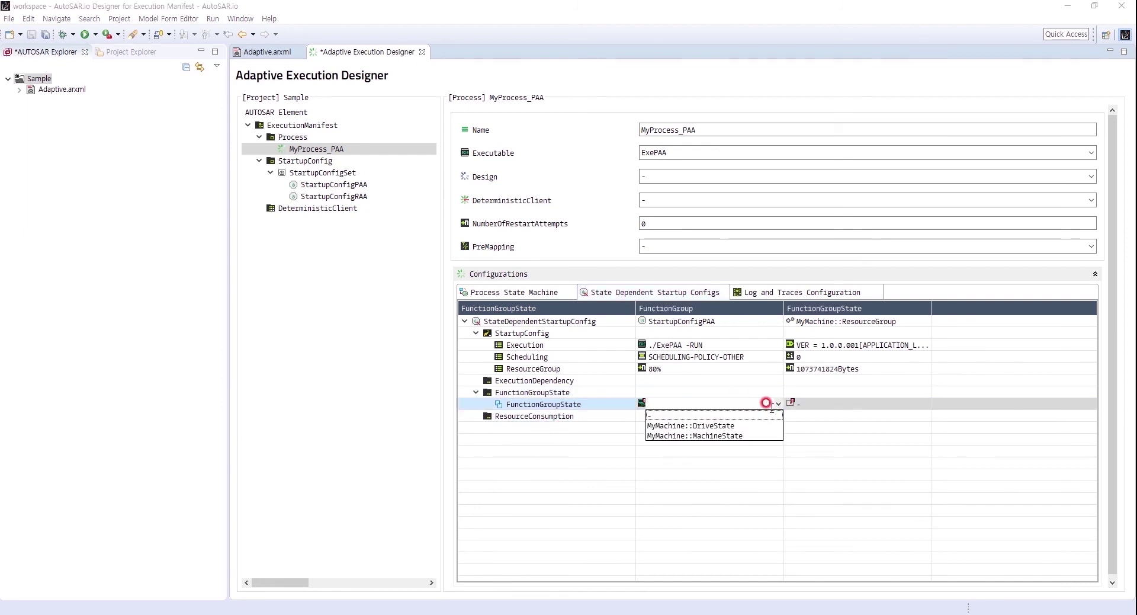
{"action": "left_click", "coordinate": [731, 437]}
{"action": "left_click", "coordinate": [801, 448]}
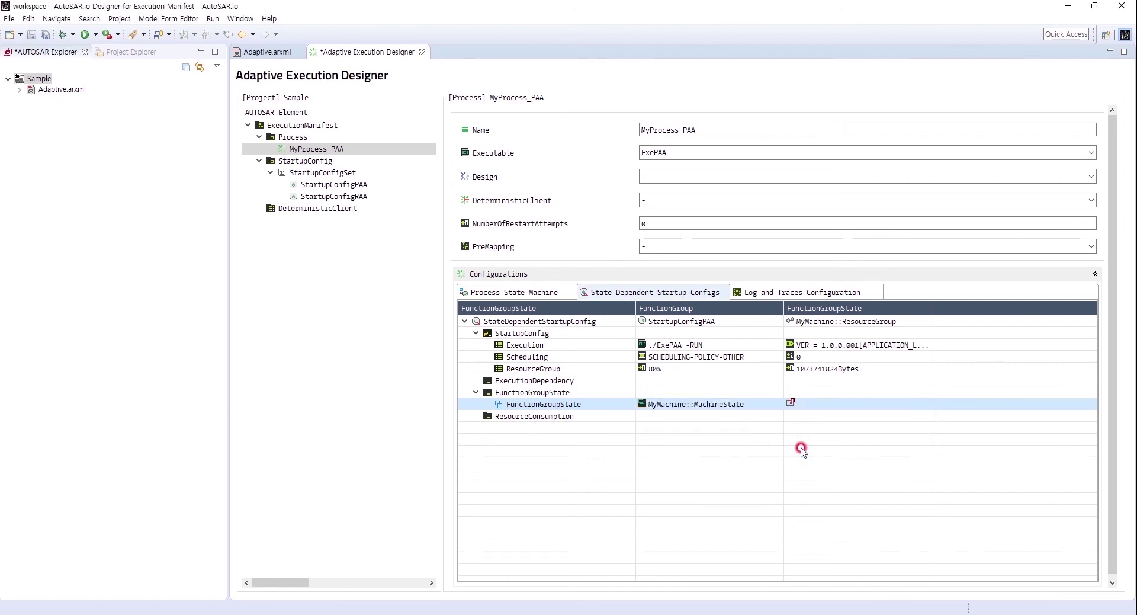
{"action": "left_click", "coordinate": [855, 403]}
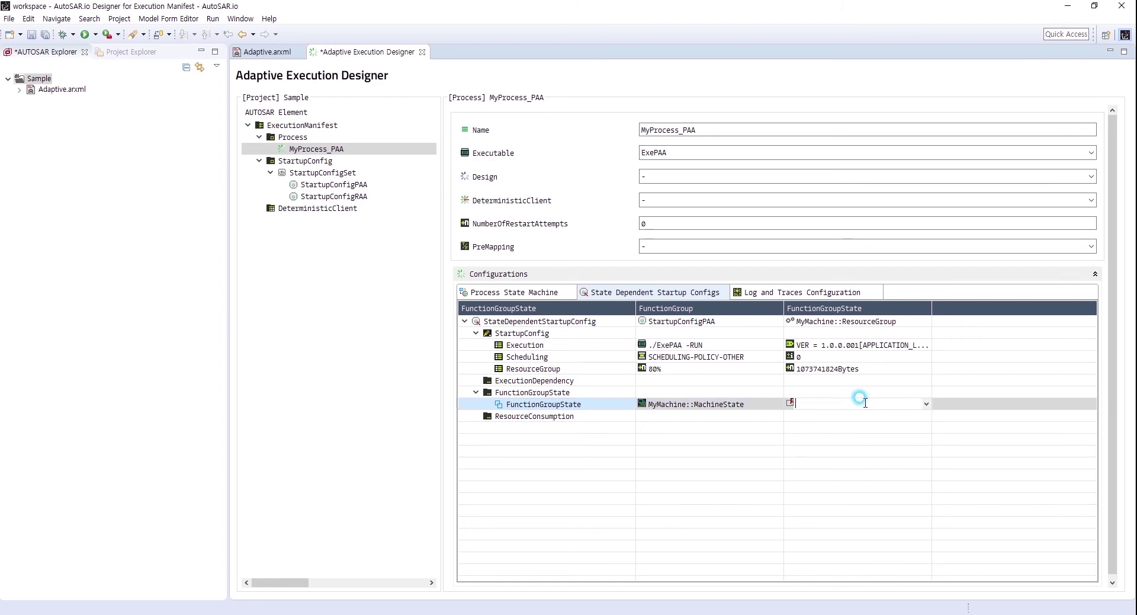
{"action": "left_click", "coordinate": [924, 404]}
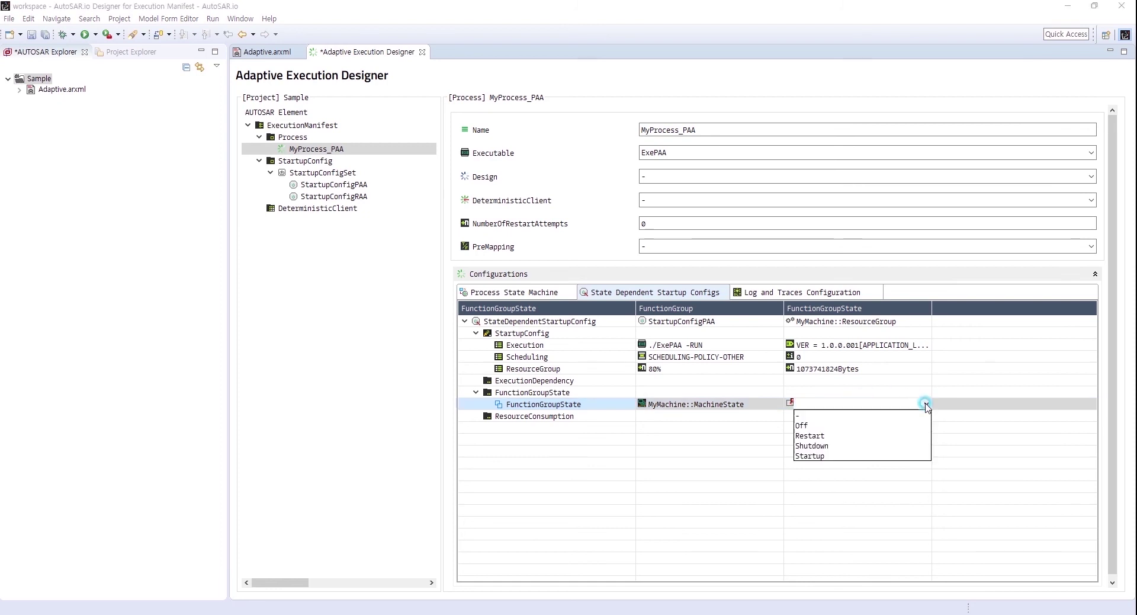
{"action": "left_click", "coordinate": [821, 455]}
{"action": "left_click", "coordinate": [855, 476]}
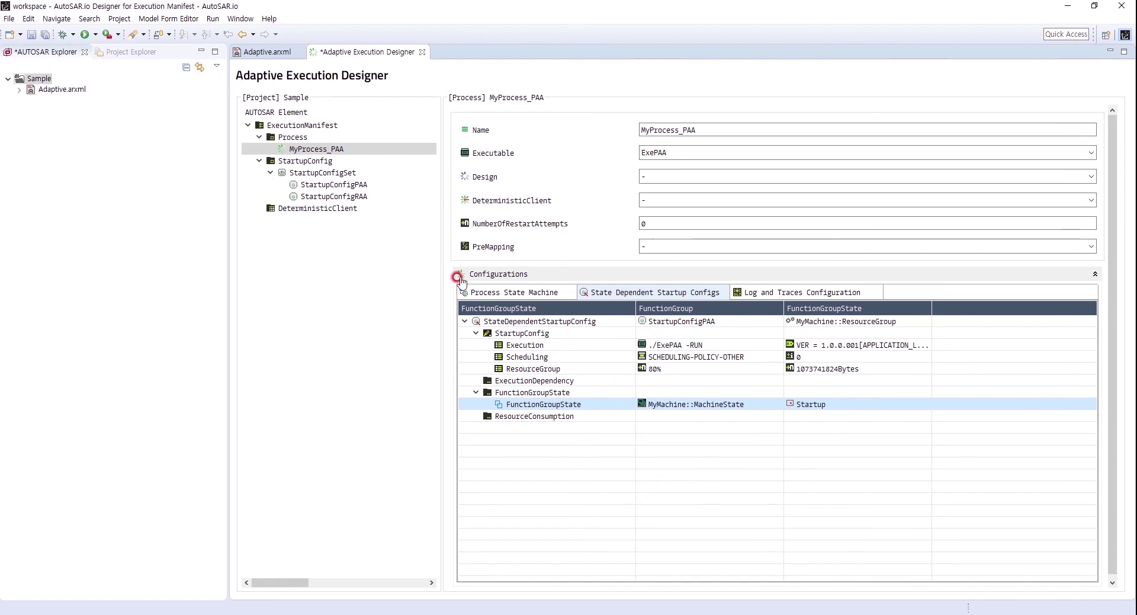
- Add a second process in the Execution package of Adaptive.arxml and name it MyProcess_RAA
{"action": "right_click", "coordinate": [292, 140]}
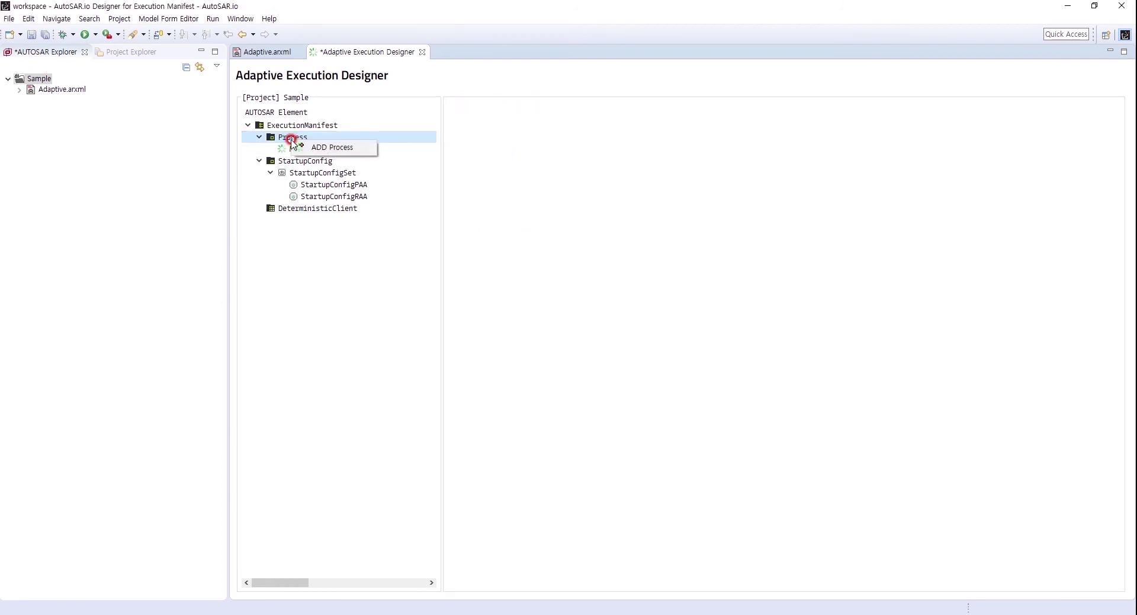
{"action": "left_click", "coordinate": [323, 147]}
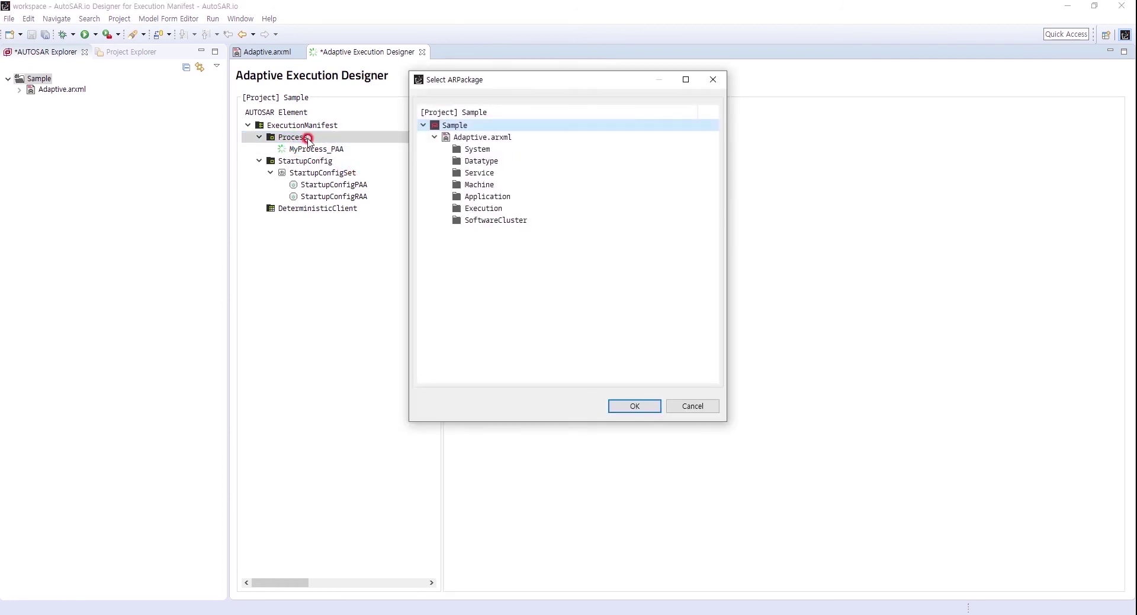
{"action": "left_click", "coordinate": [430, 207]}
{"action": "left_click", "coordinate": [612, 408]}
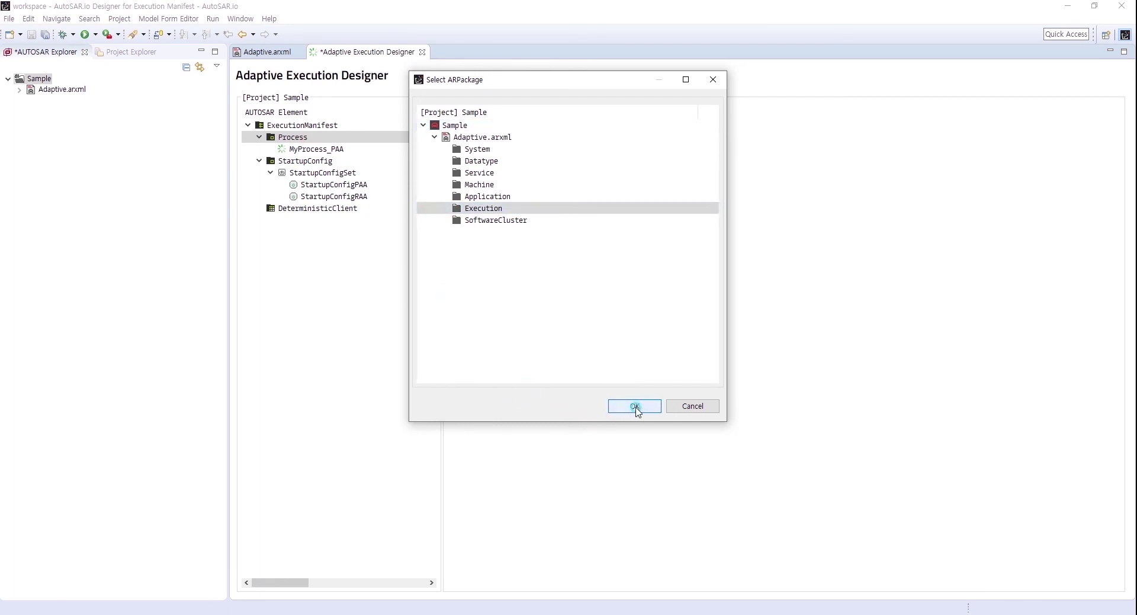
{"action": "left_click", "coordinate": [300, 160]}
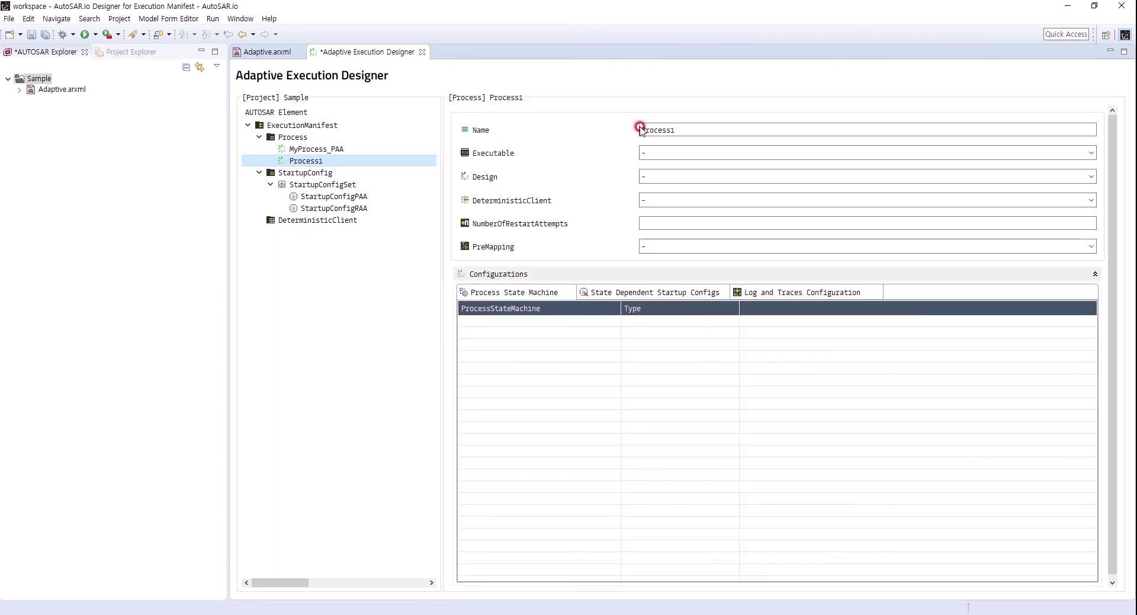
{"action": "left_click", "coordinate": [641, 129]}
{"action": "type", "text": "My"}
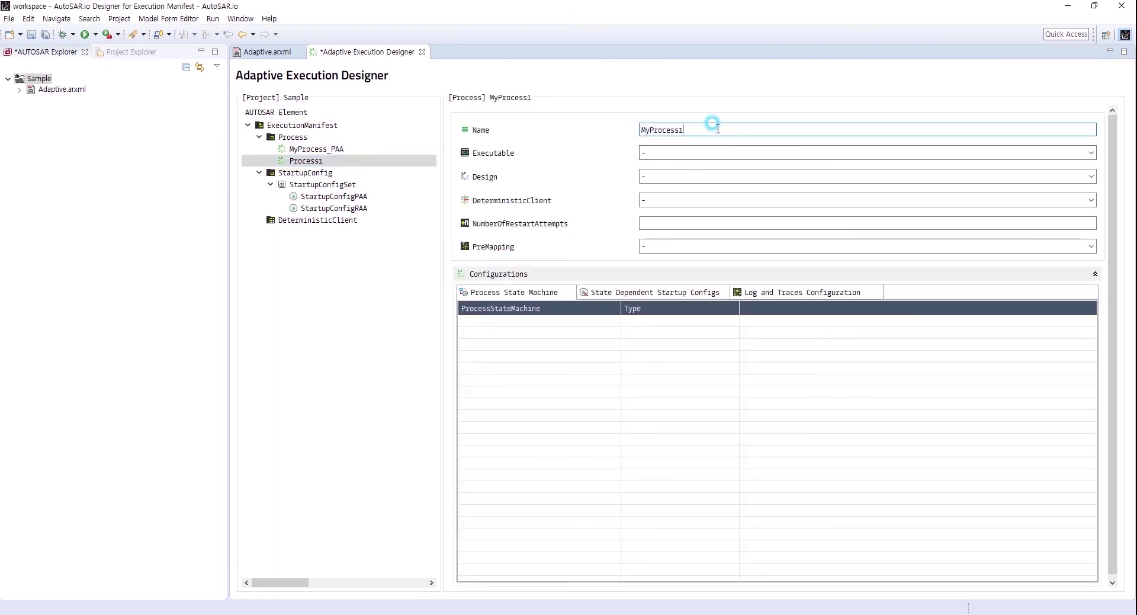
{"action": "key", "text": "BackSpace"}
{"action": "type", "text": "_RAA"}
- Assign the executable ExeRAA to MyProcess_RAA and set its number of restart attempts to 0
{"action": "left_click", "coordinate": [1090, 152]}
{"action": "left_click", "coordinate": [656, 185]}
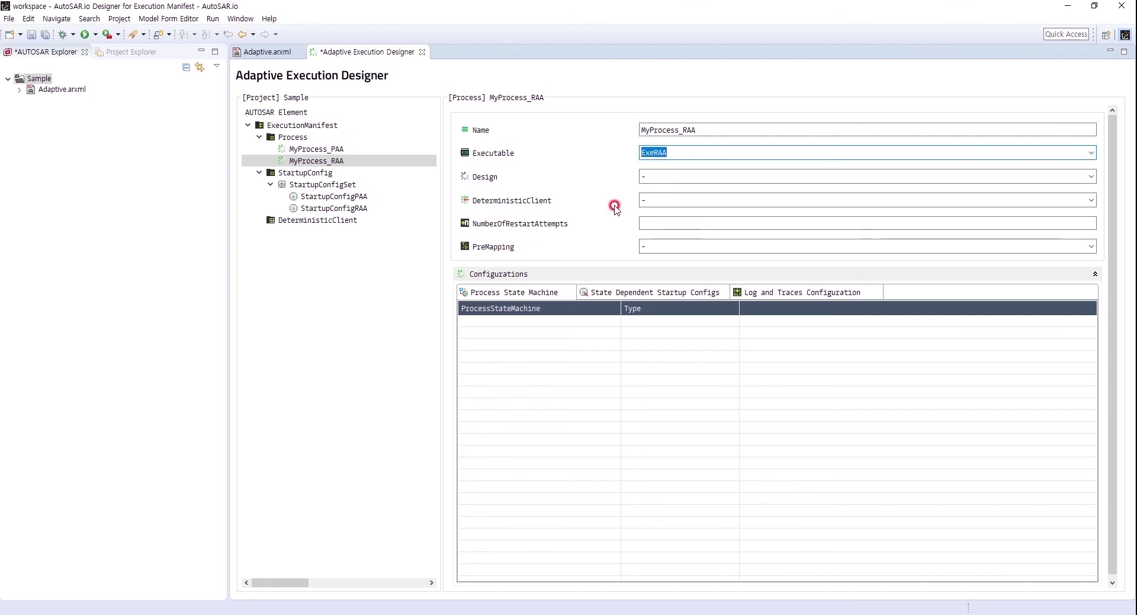
{"action": "left_click", "coordinate": [650, 222]}
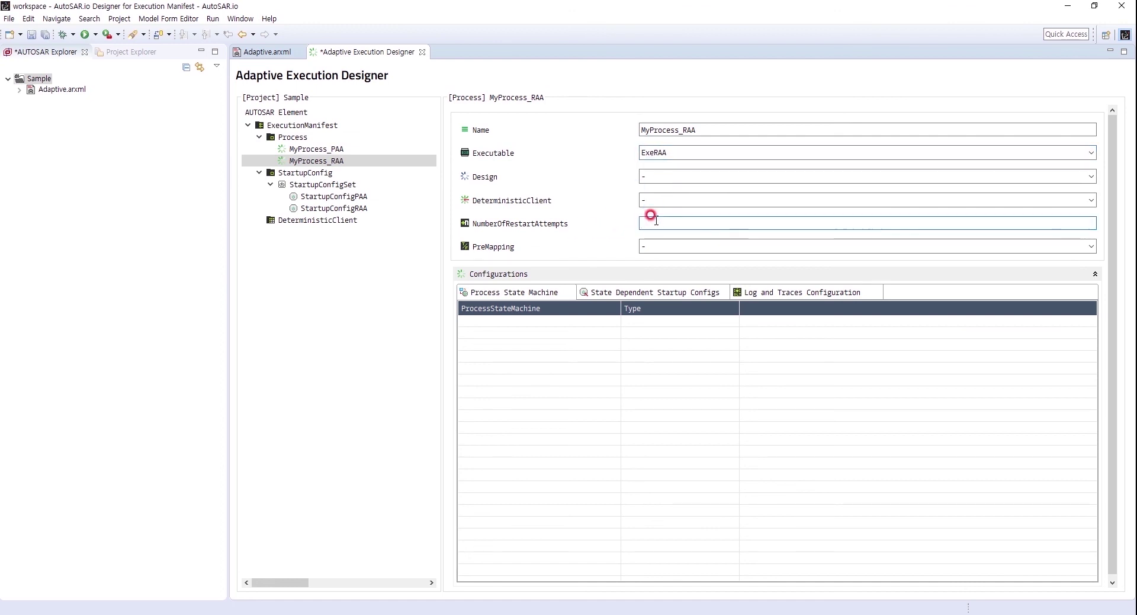
{"action": "type", "text": "p"}
{"action": "left_click", "coordinate": [634, 356]}
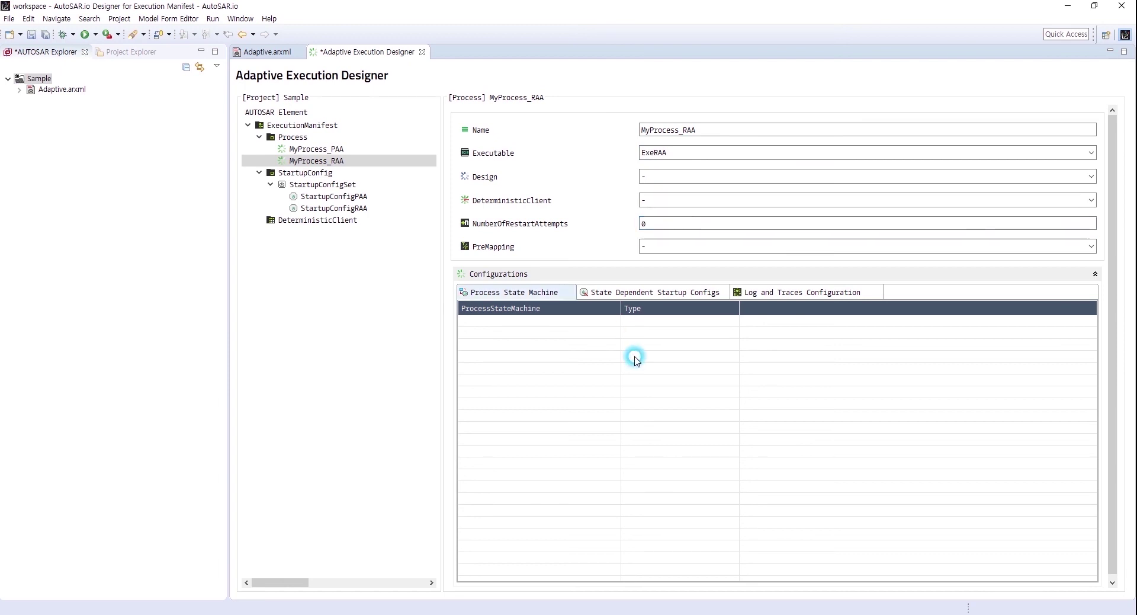
- Add a process state machine to MyProcess_RAA, set its type to ProcessState and expand its states
{"action": "right_click", "coordinate": [536, 340]}
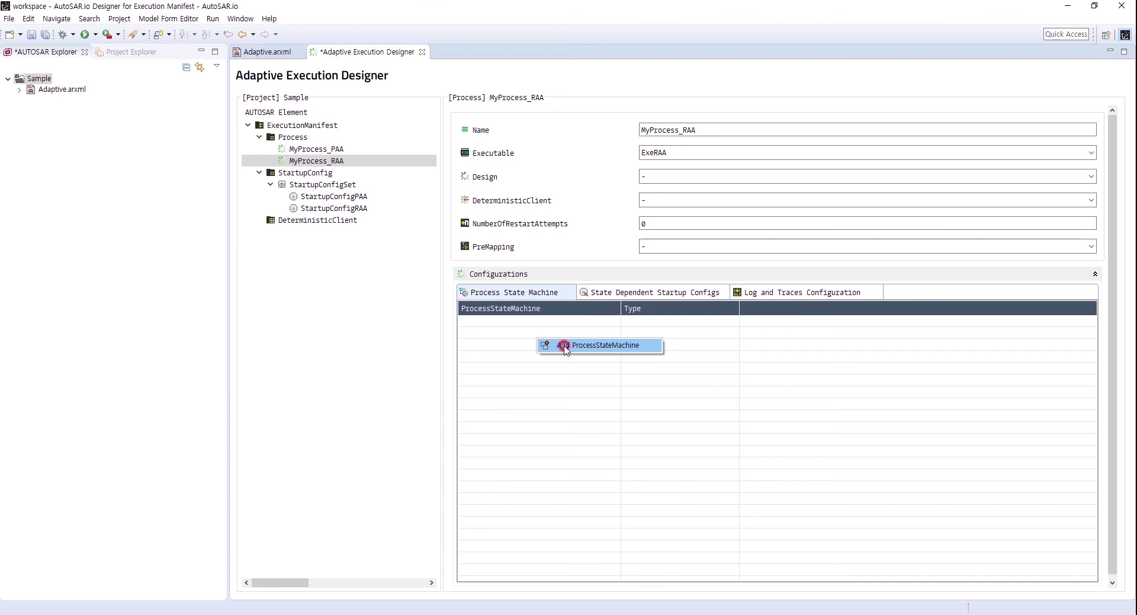
{"action": "left_click", "coordinate": [566, 348]}
{"action": "left_click", "coordinate": [665, 322]}
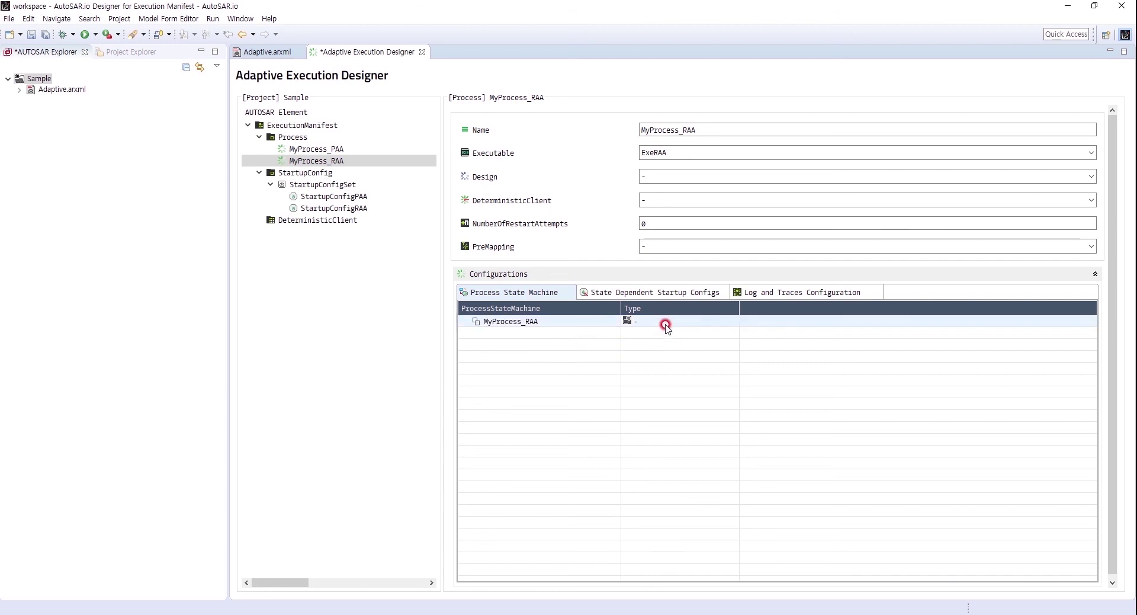
{"action": "left_click", "coordinate": [731, 323]}
{"action": "left_click", "coordinate": [731, 322]}
{"action": "left_click", "coordinate": [734, 321]}
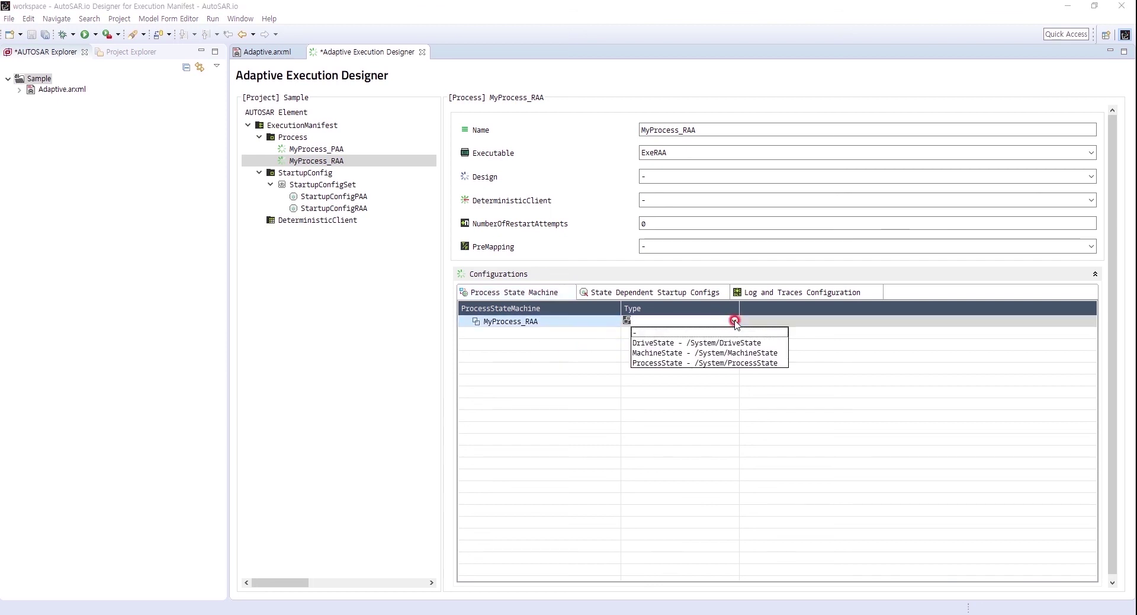
{"action": "left_click", "coordinate": [651, 362]}
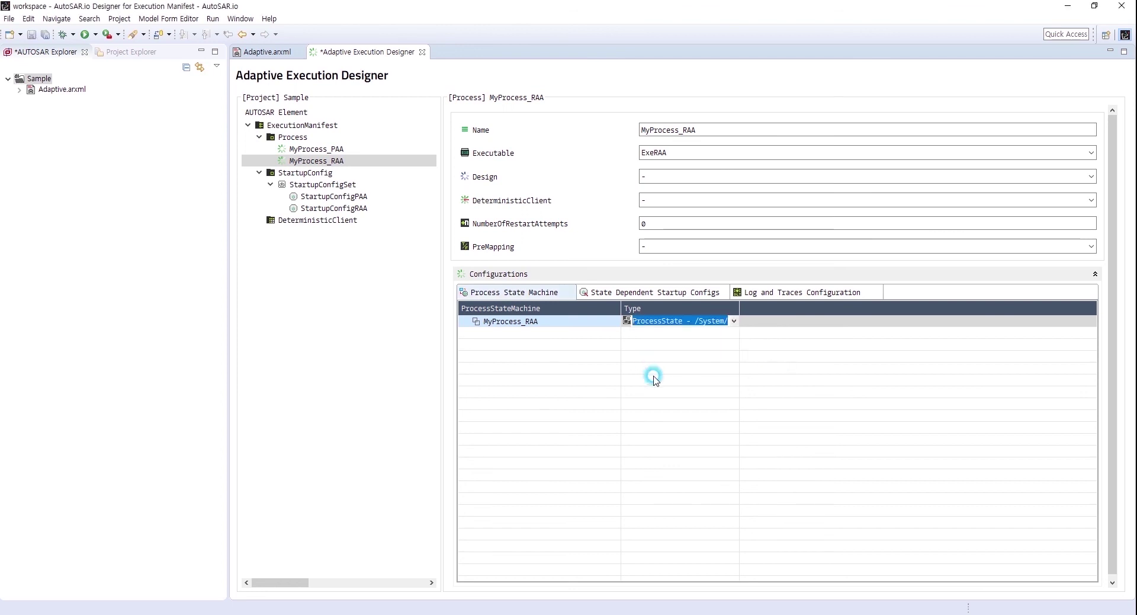
{"action": "left_click", "coordinate": [465, 321]}
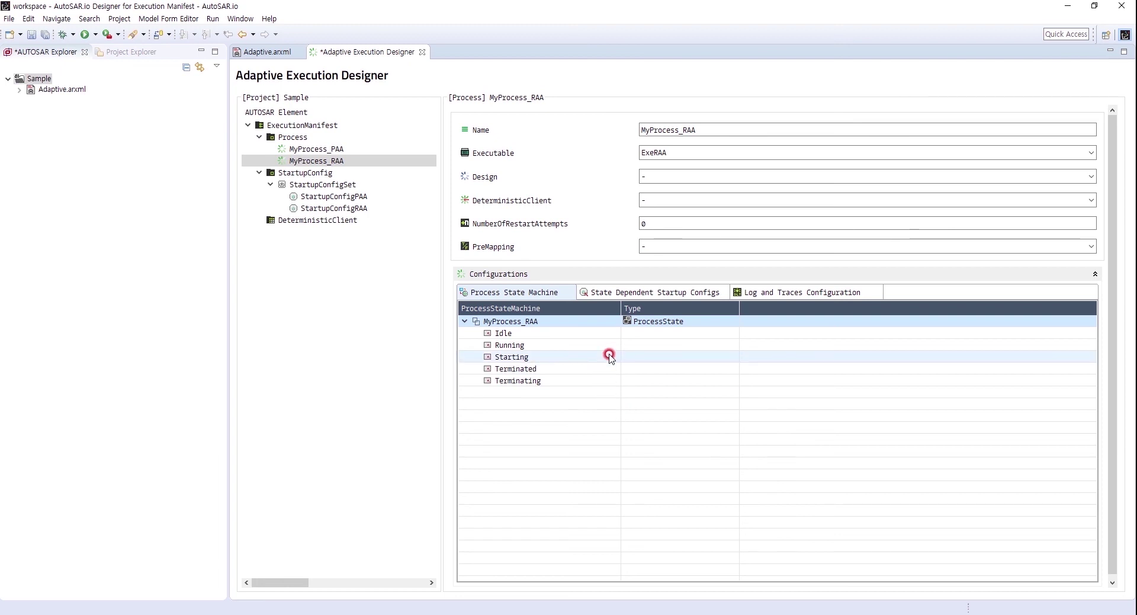
- Add a state-dependent startup config to MyProcess_RAA
{"action": "left_click", "coordinate": [633, 293]}
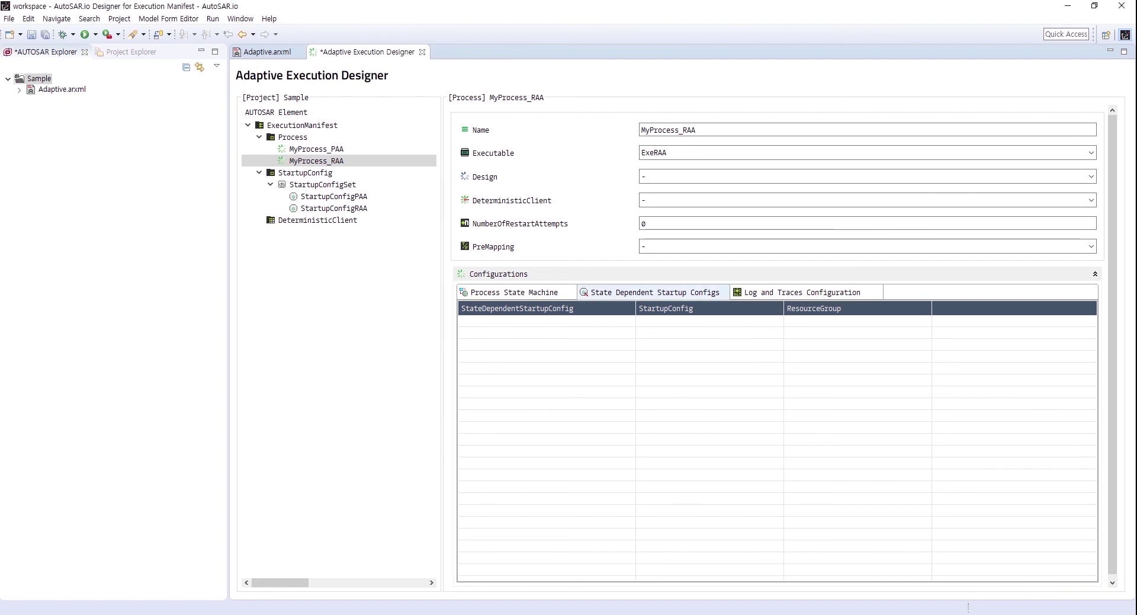
{"action": "right_click", "coordinate": [539, 347]}
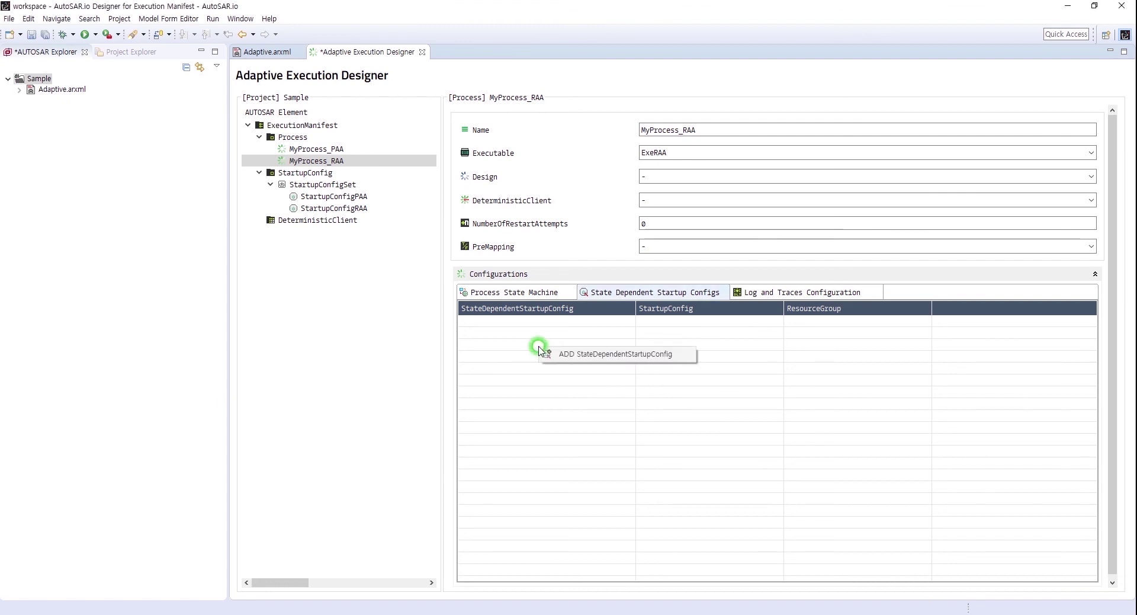
{"action": "left_click", "coordinate": [599, 358]}
- Set MyProcess_RAA's state-dependent startup config to use StartupConfigRAA and the resource group MyMachine::ResourceGroup
{"action": "left_click", "coordinate": [708, 318]}
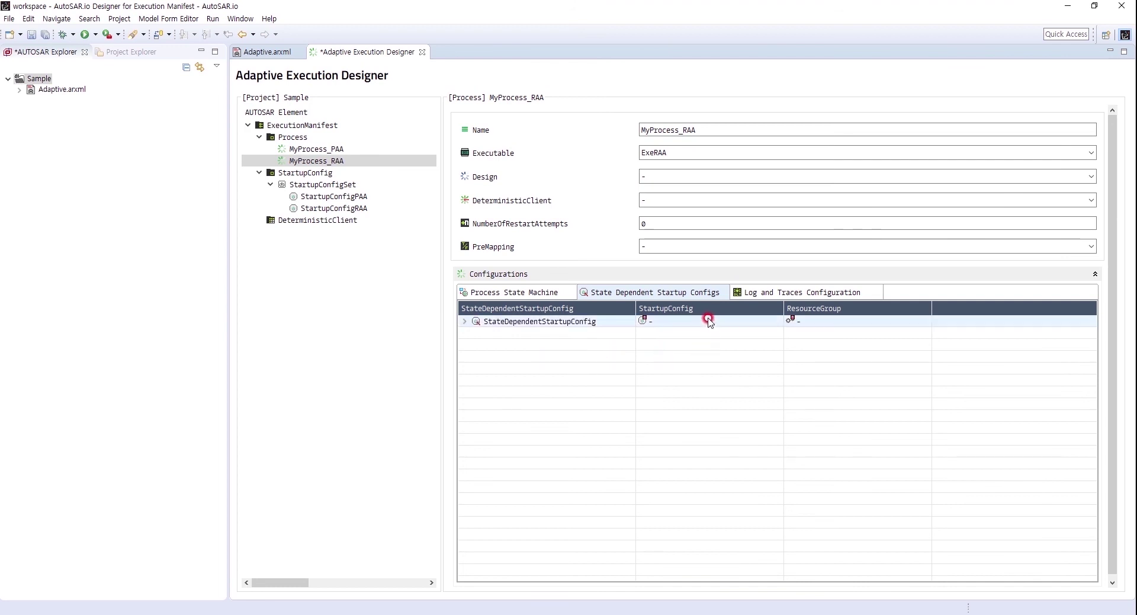
{"action": "left_click", "coordinate": [765, 318]}
{"action": "left_click", "coordinate": [777, 322]}
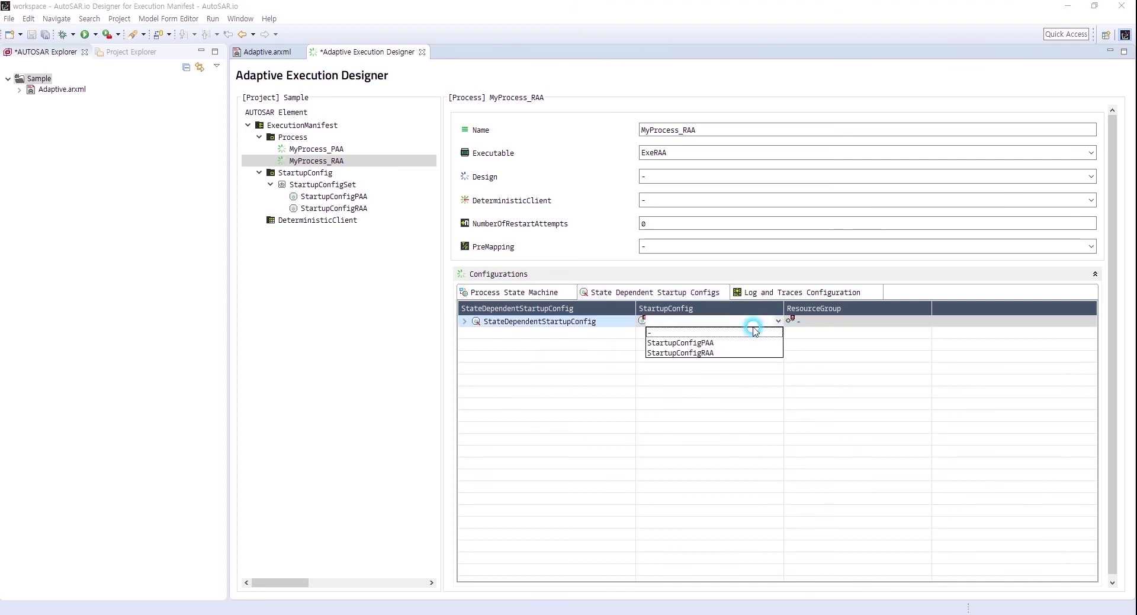
{"action": "left_click", "coordinate": [716, 354]}
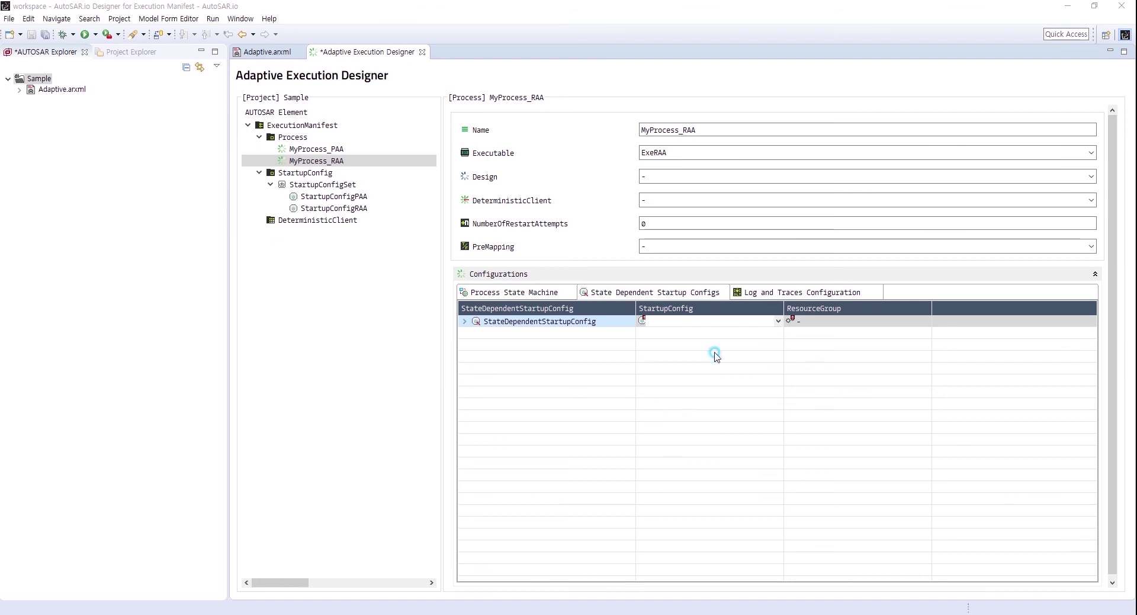
{"action": "left_click", "coordinate": [839, 322]}
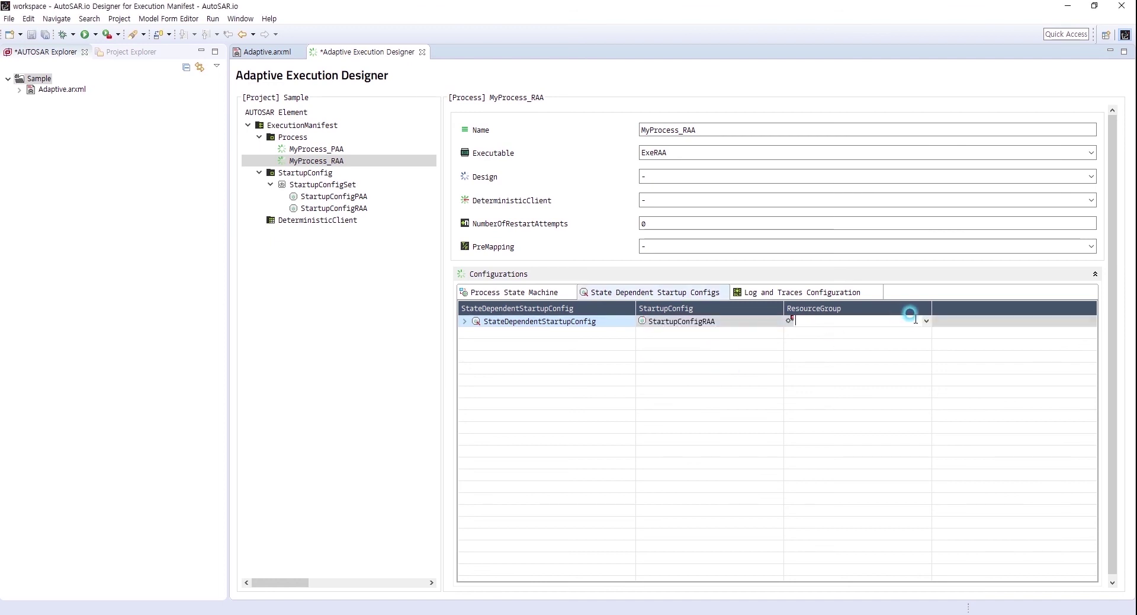
{"action": "left_click", "coordinate": [925, 320]}
{"action": "left_click", "coordinate": [860, 343]}
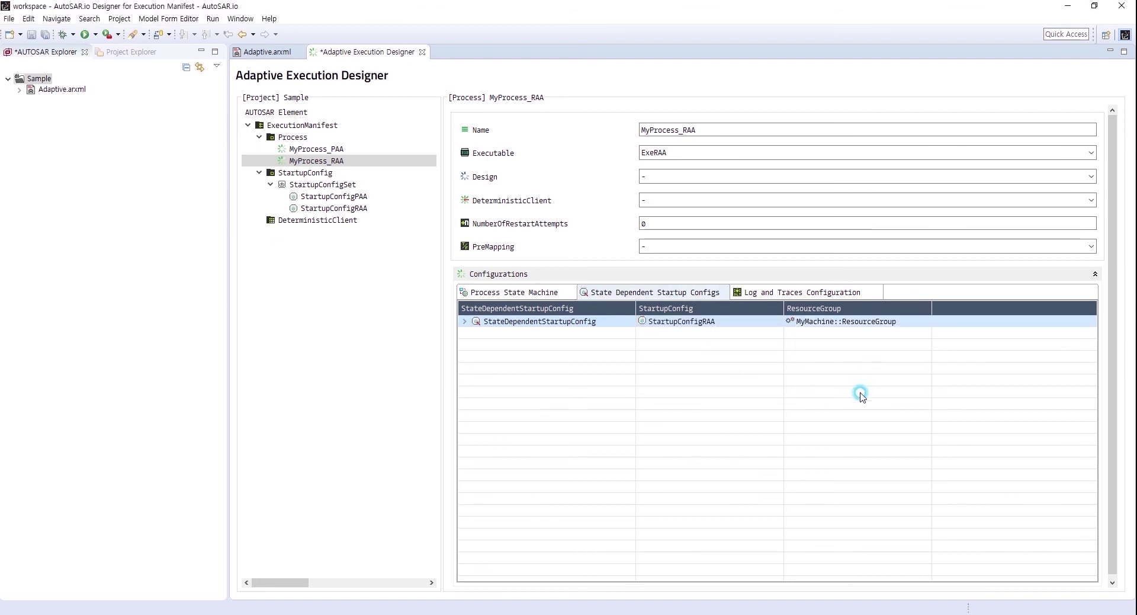
- Expand MyProcess_RAA's state-dependent startup config with its startup config details, and add an execution dependency to it
{"action": "left_click", "coordinate": [464, 321]}
{"action": "left_click", "coordinate": [476, 333]}
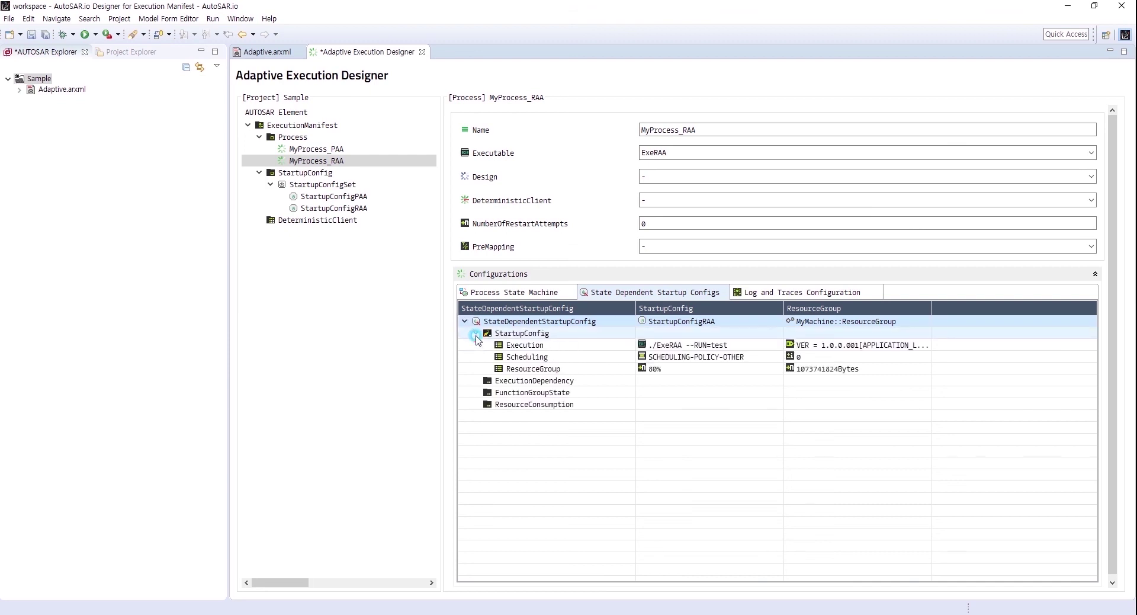
{"action": "left_click", "coordinate": [832, 369]}
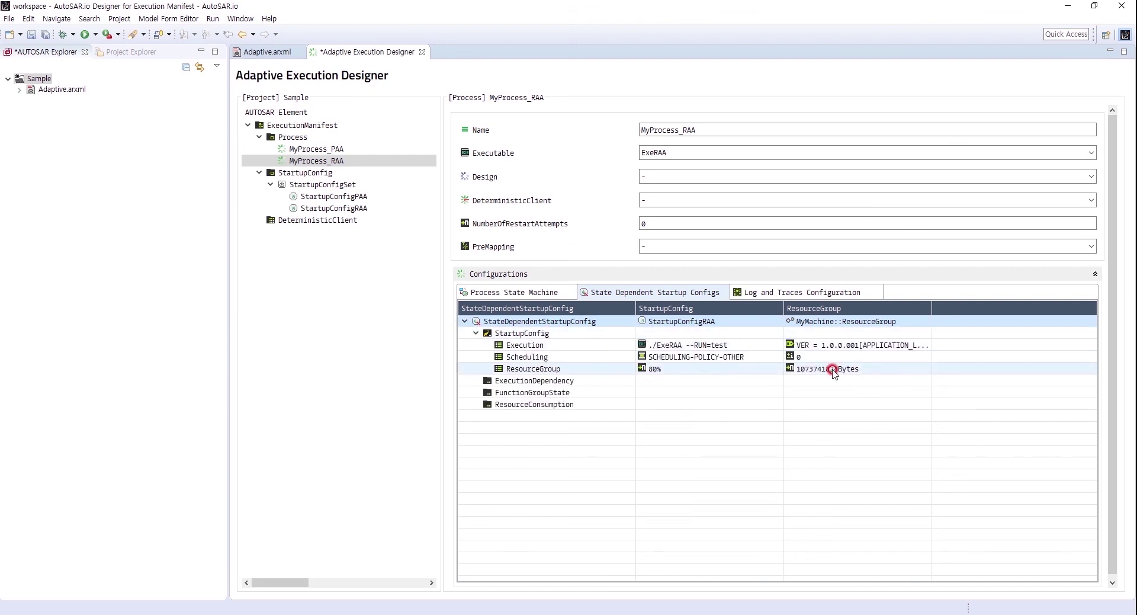
{"action": "right_click", "coordinate": [551, 380]}
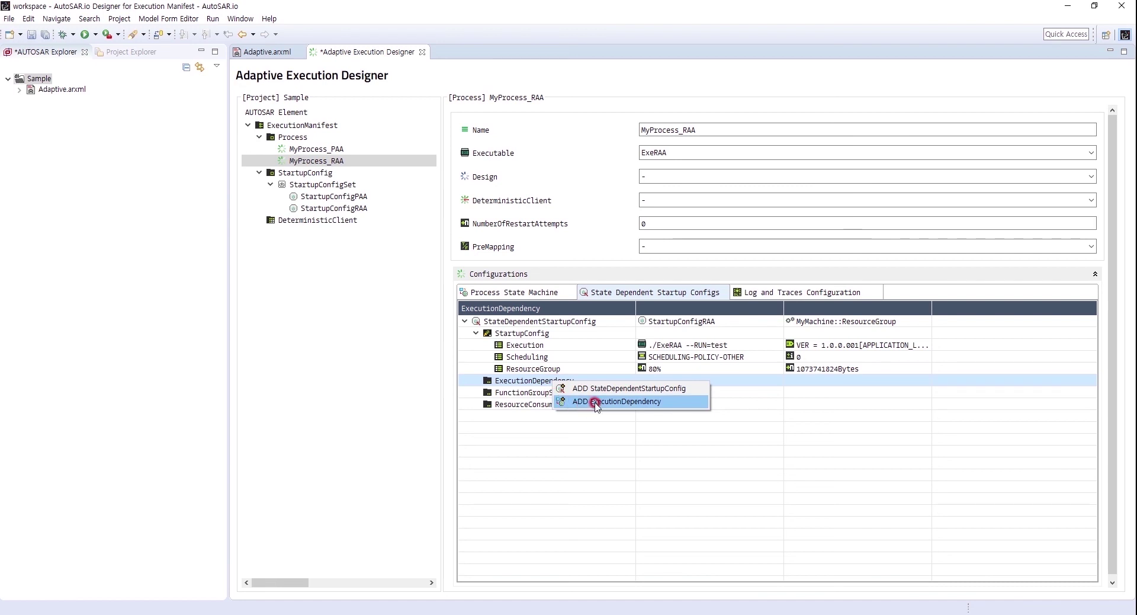
{"action": "left_click", "coordinate": [603, 402]}
{"action": "left_click", "coordinate": [476, 380]}
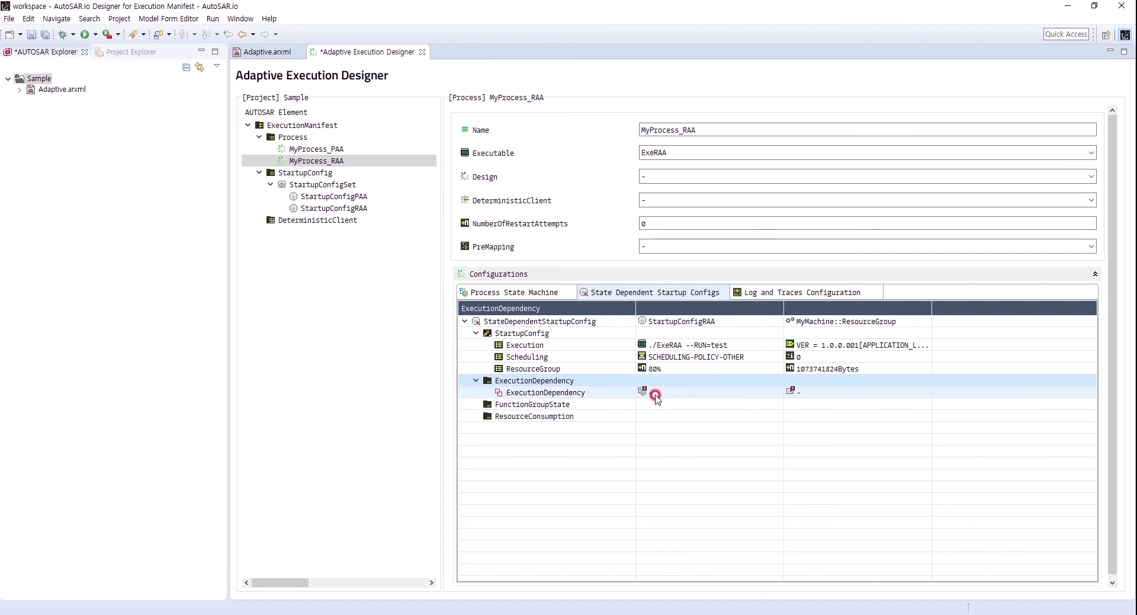
- Make MyProcess_RAA's execution dependency require the process state machine MyProcess_PAA::MyProcess_PAA in the Running state
{"action": "left_click", "coordinate": [681, 393]}
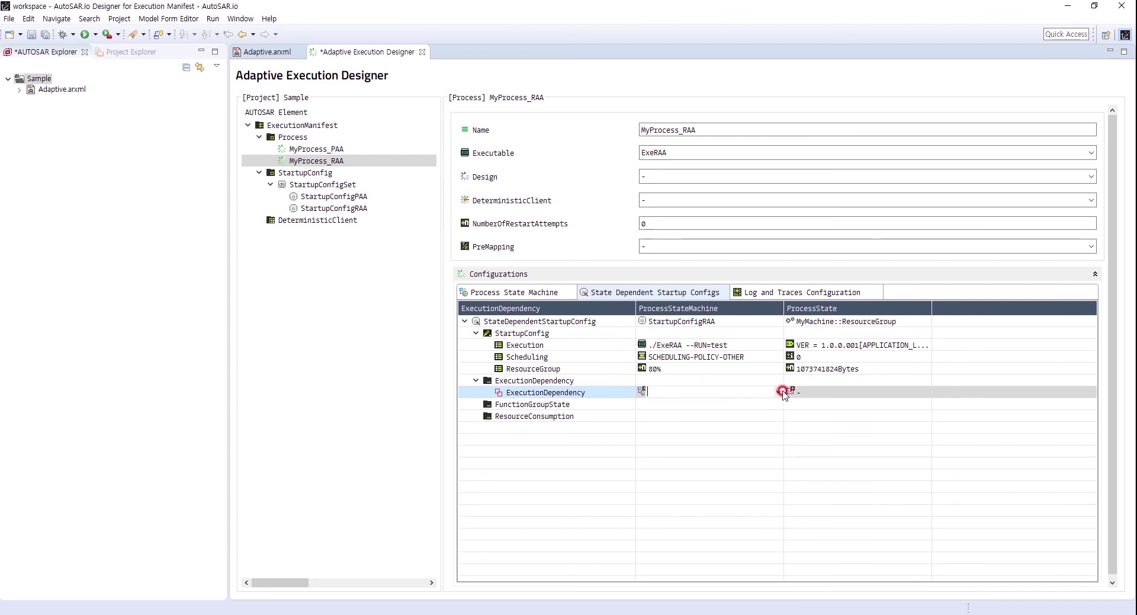
{"action": "left_click", "coordinate": [777, 392]}
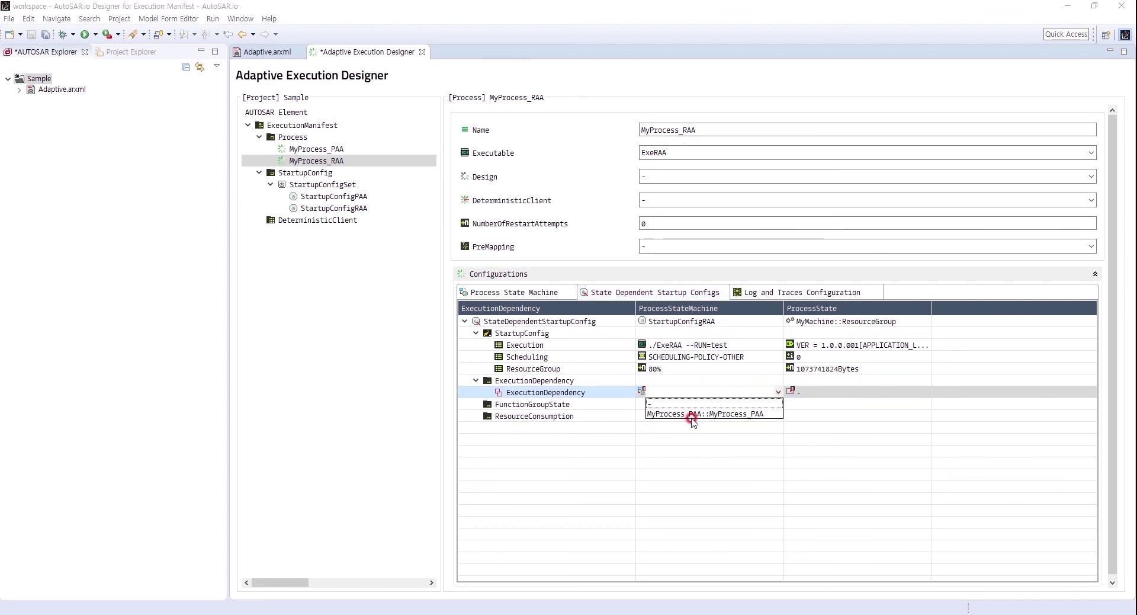
{"action": "left_click", "coordinate": [713, 414]}
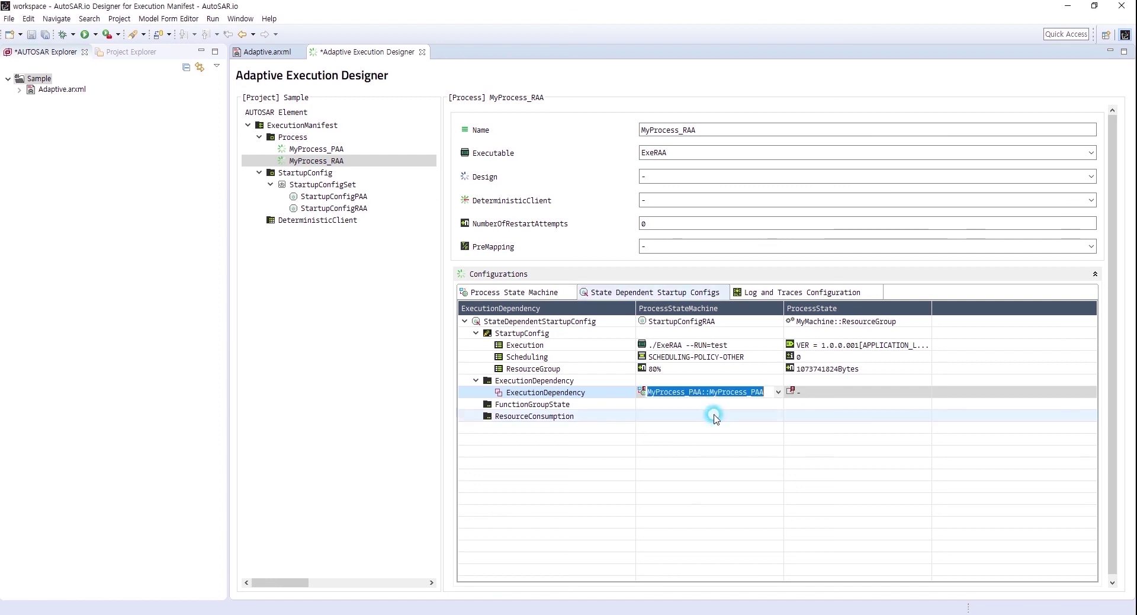
{"action": "left_click", "coordinate": [821, 390]}
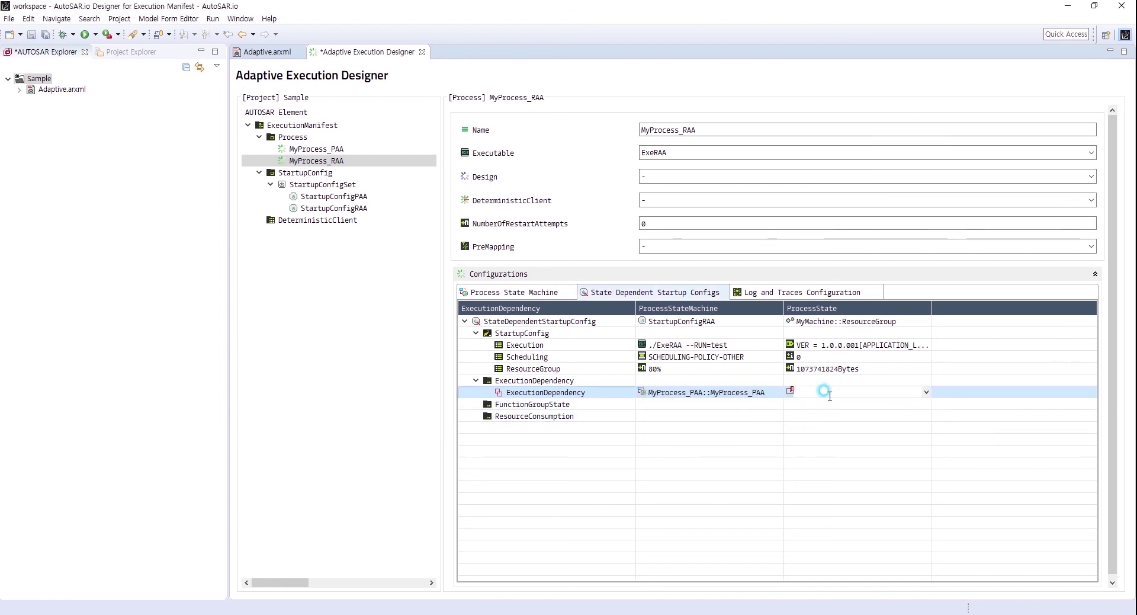
{"action": "left_click", "coordinate": [795, 390]}
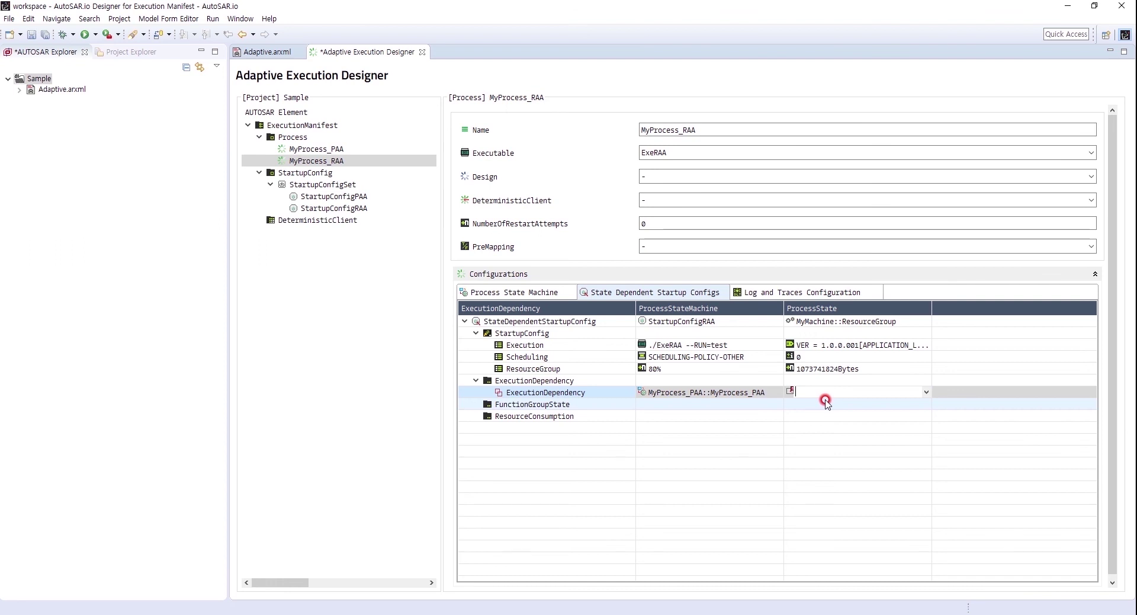
{"action": "left_click", "coordinate": [926, 392]}
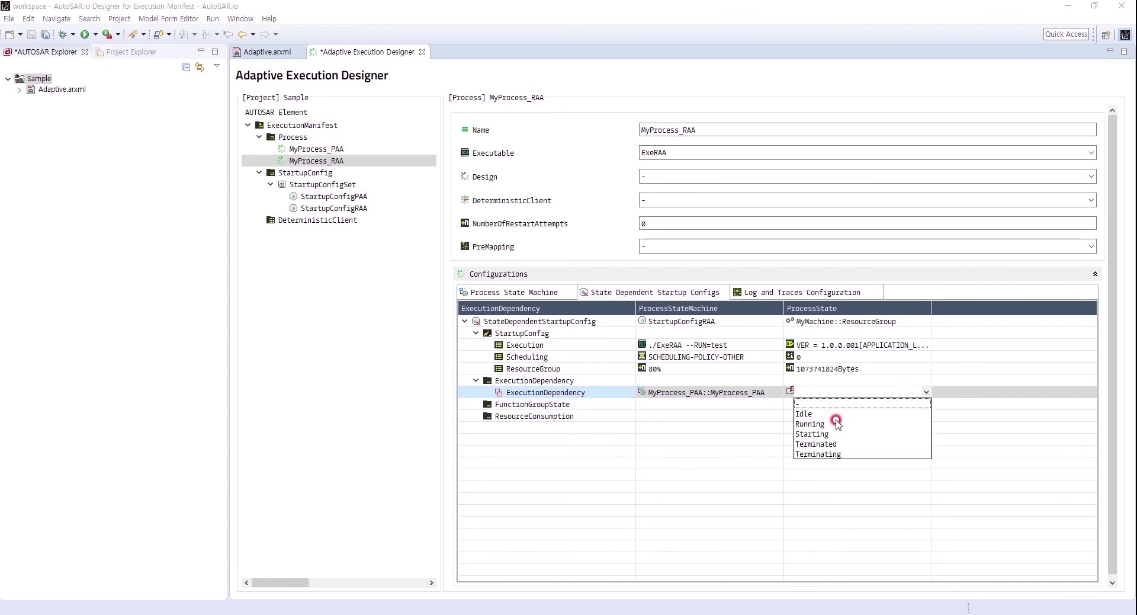
{"action": "left_click", "coordinate": [836, 423]}
{"action": "left_click", "coordinate": [837, 442]}
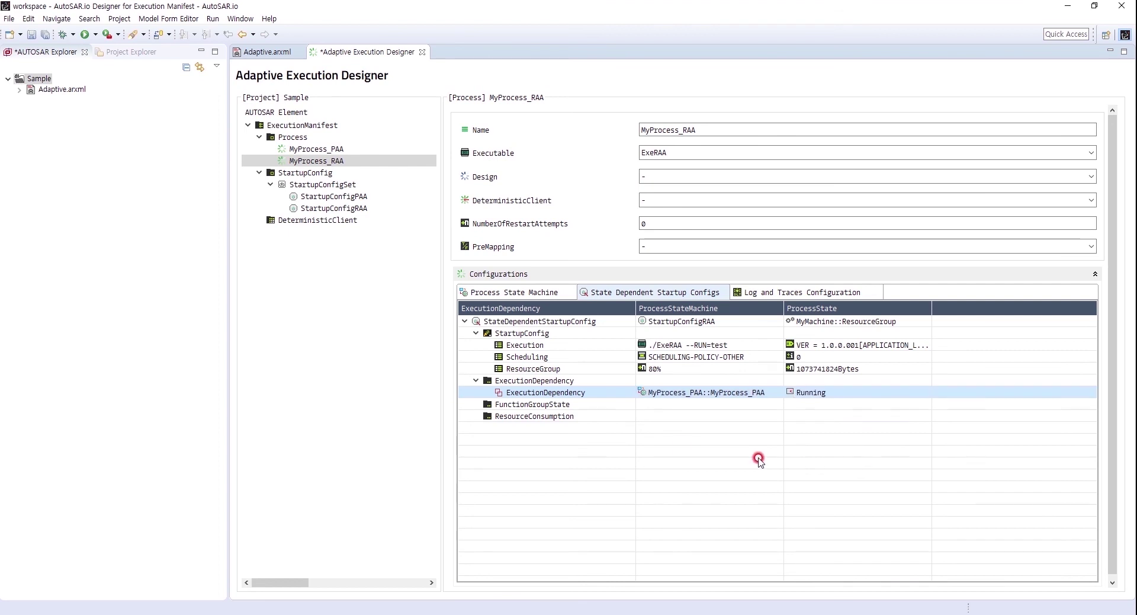
- Add a function group state to MyProcess_RAA's state-dependent startup config, with function group MyMachine::MachineState and state Startup
{"action": "right_click", "coordinate": [543, 408]}
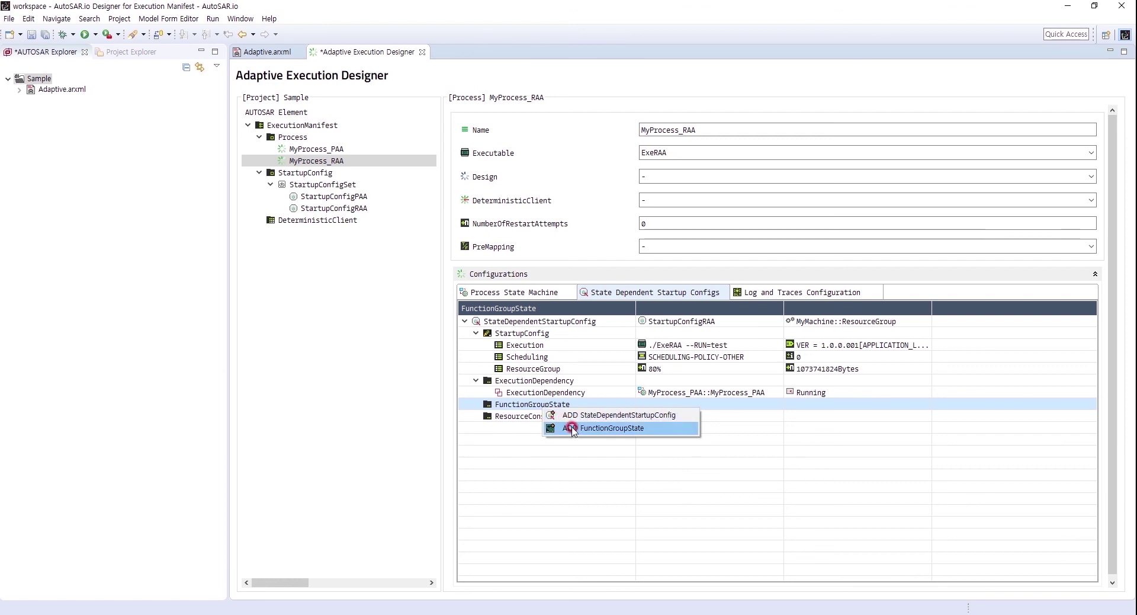
{"action": "left_click", "coordinate": [601, 431]}
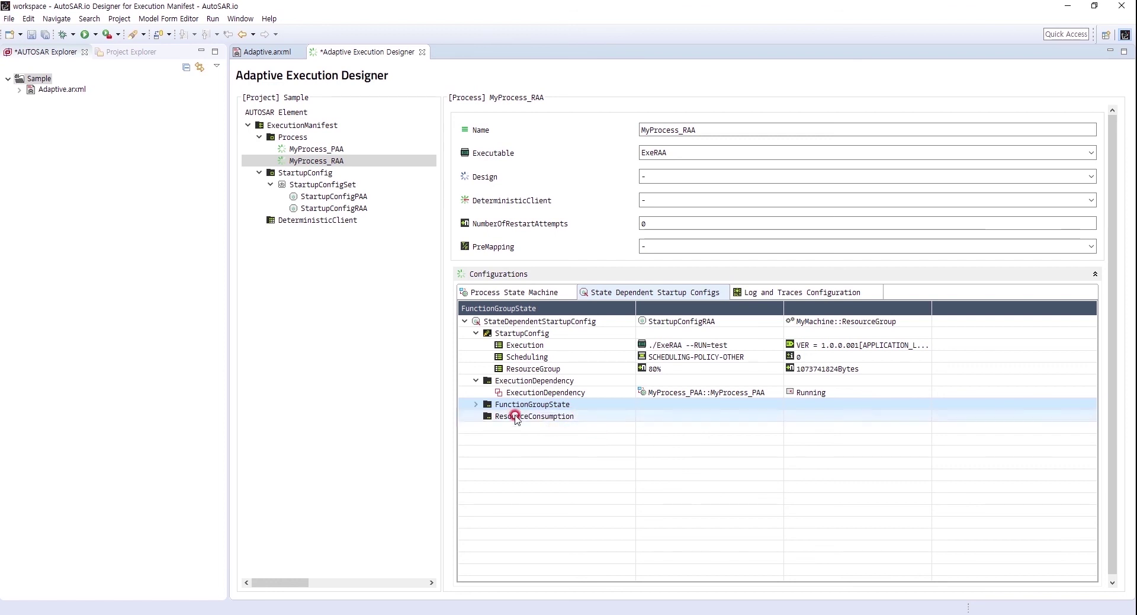
{"action": "left_click", "coordinate": [476, 404]}
{"action": "left_click", "coordinate": [654, 417]}
{"action": "left_click", "coordinate": [666, 412]}
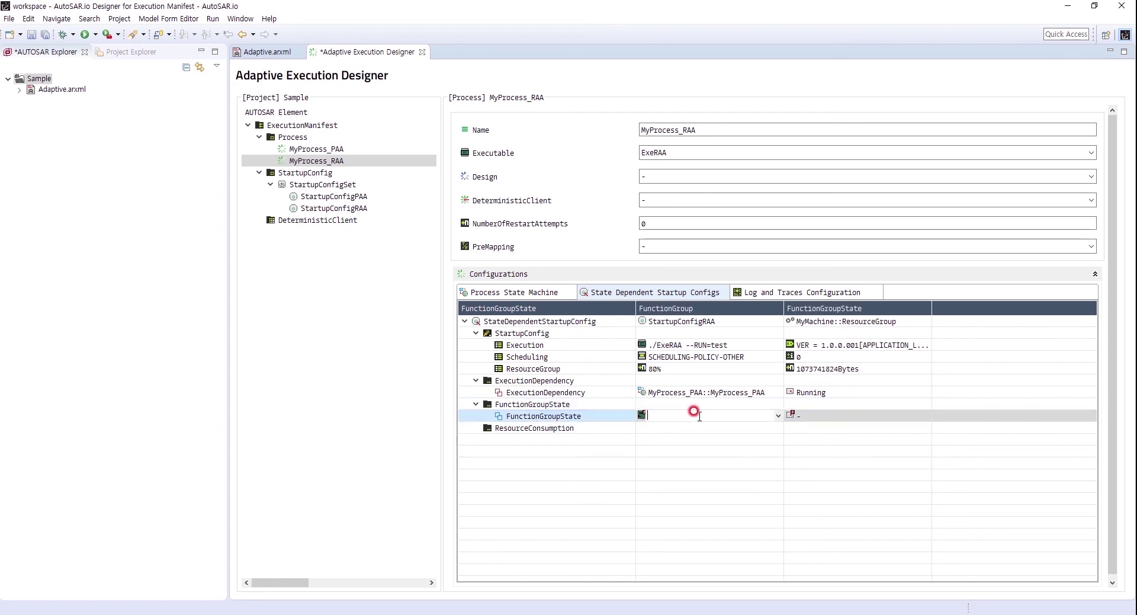
{"action": "left_click", "coordinate": [778, 416]}
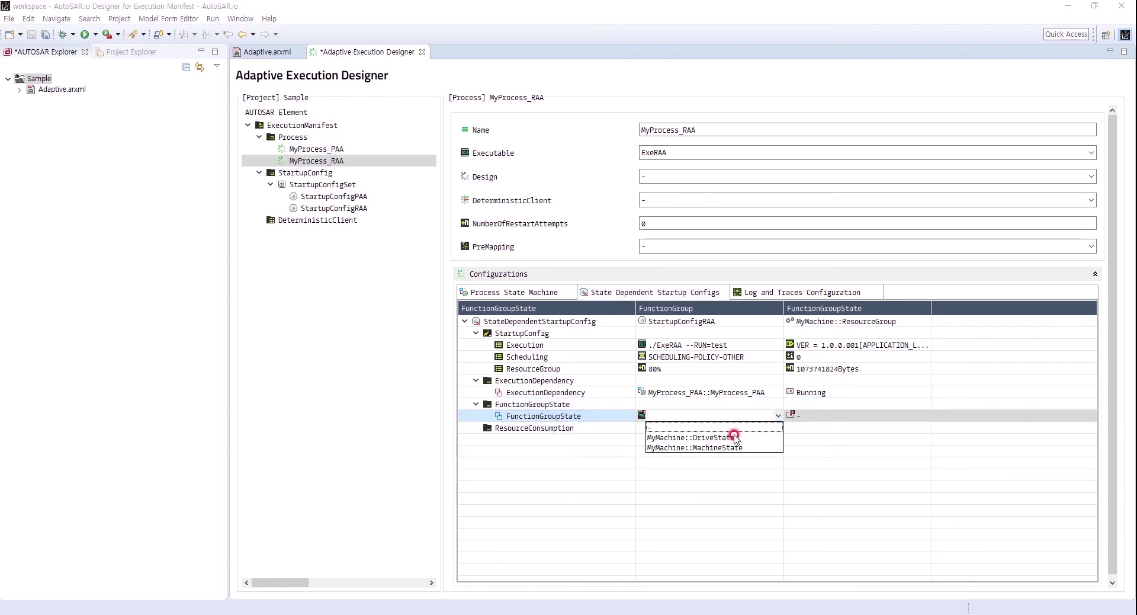
{"action": "left_click", "coordinate": [733, 448]}
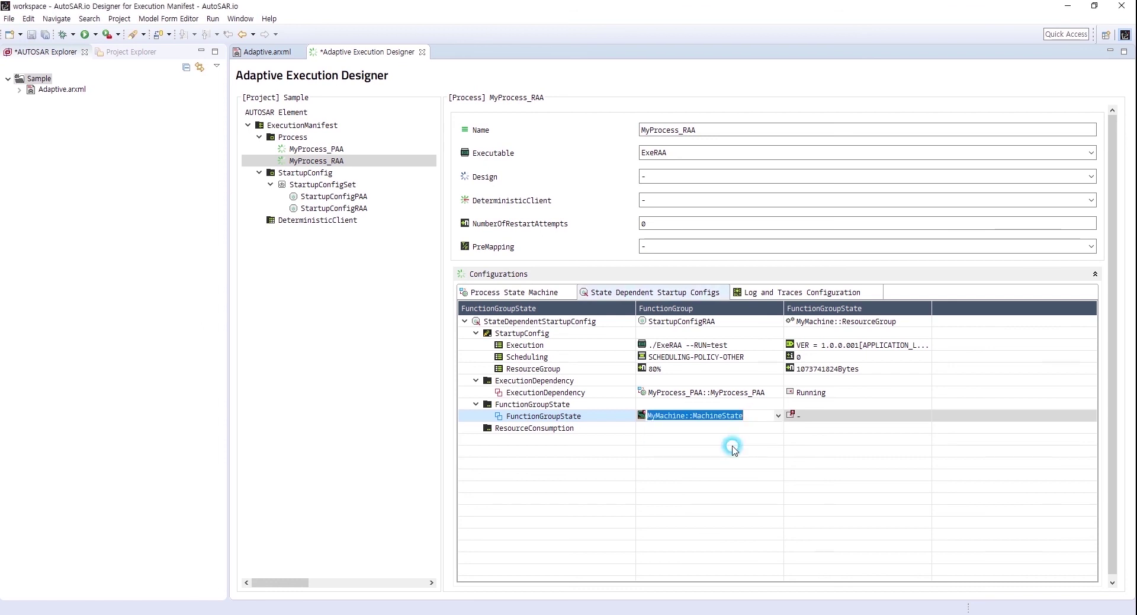
{"action": "left_click", "coordinate": [853, 416]}
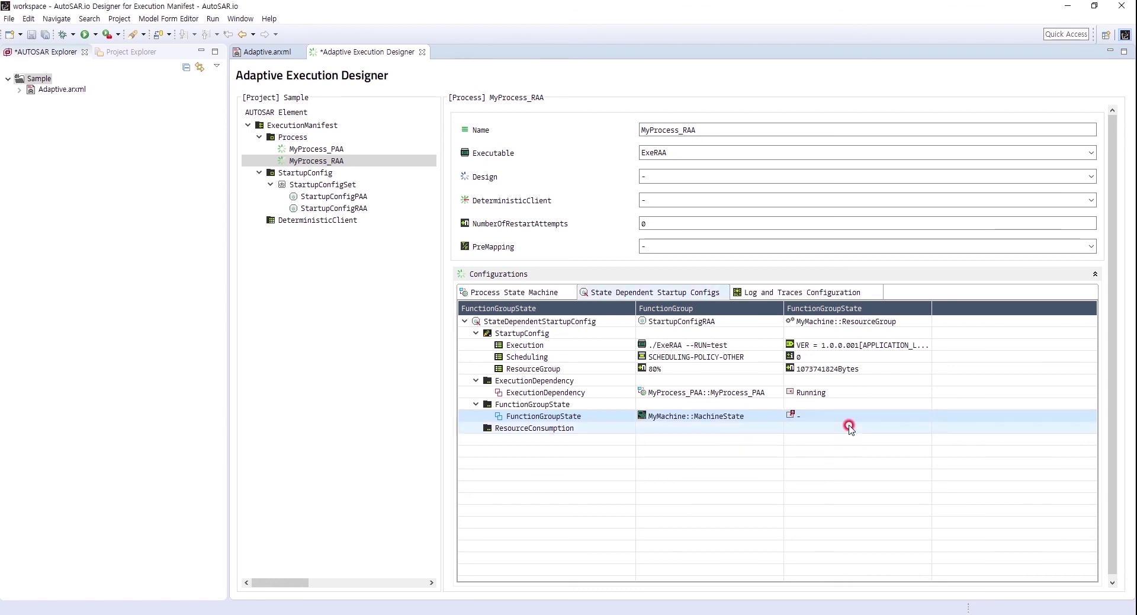
{"action": "left_click", "coordinate": [926, 415]}
{"action": "left_click", "coordinate": [835, 468]}
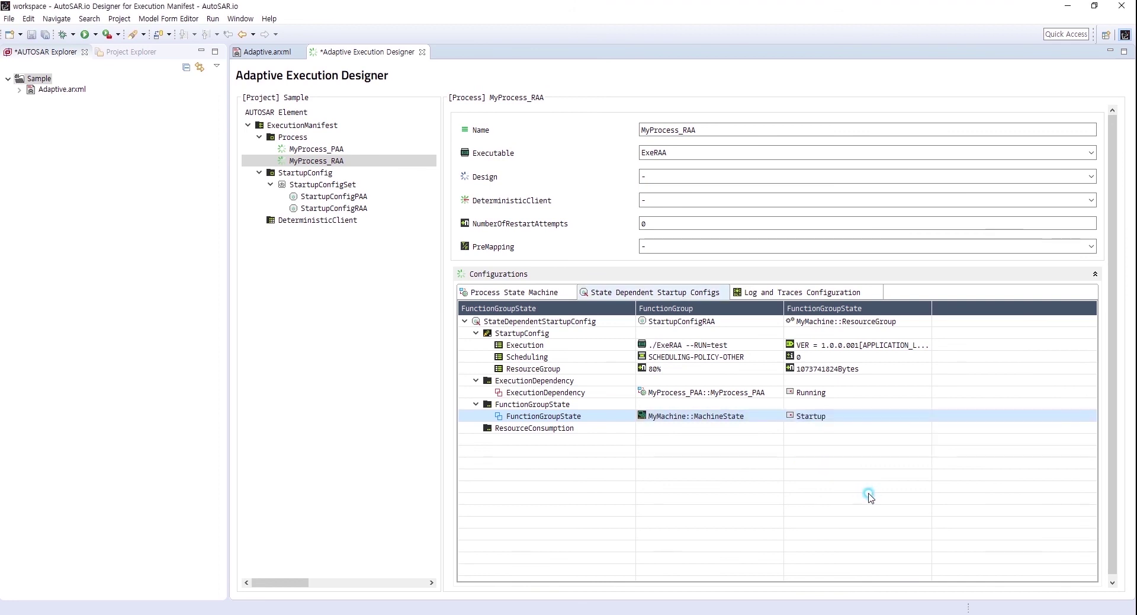